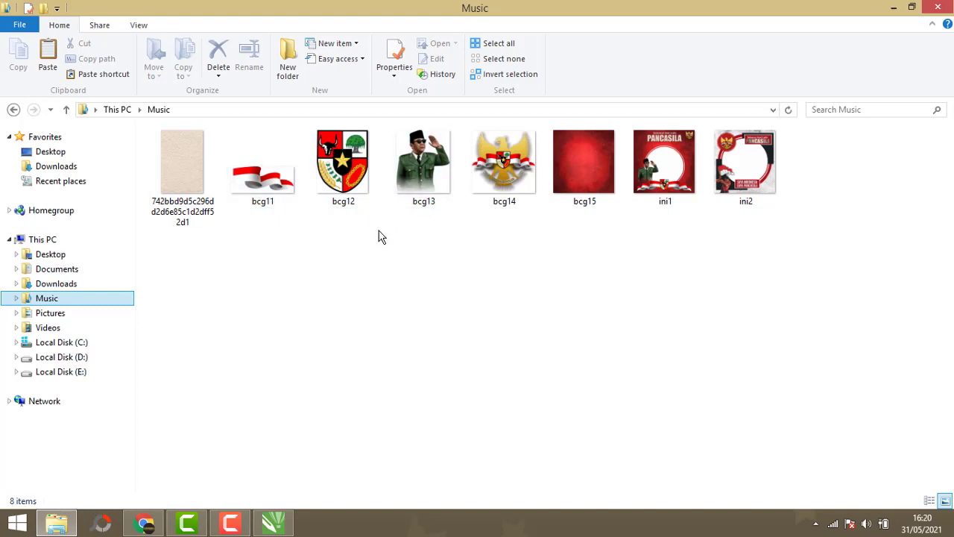
- Copy the seven images from the Music folder and paste them into the open CorelDRAW document
left_click_drag(668, 237, 183, 161)
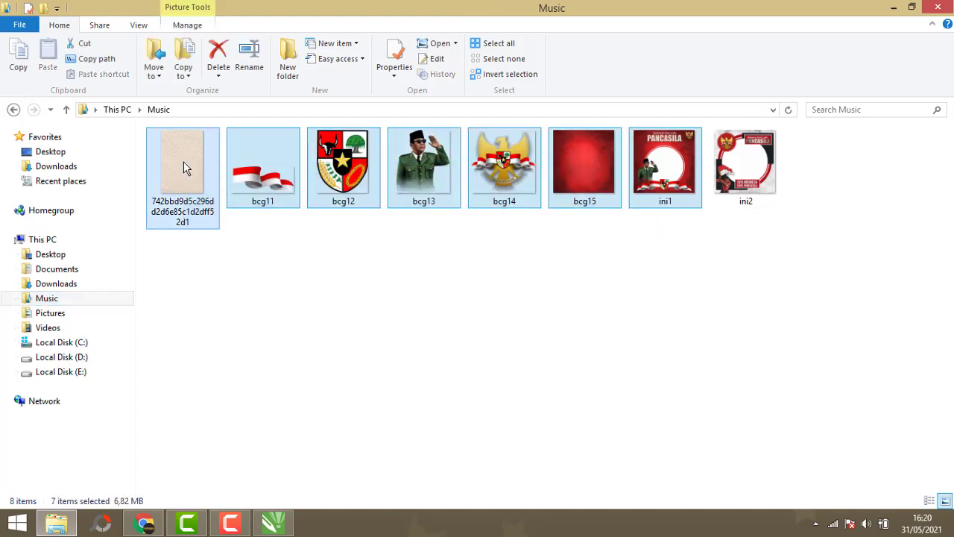
right_click(184, 164)
left_click(239, 409)
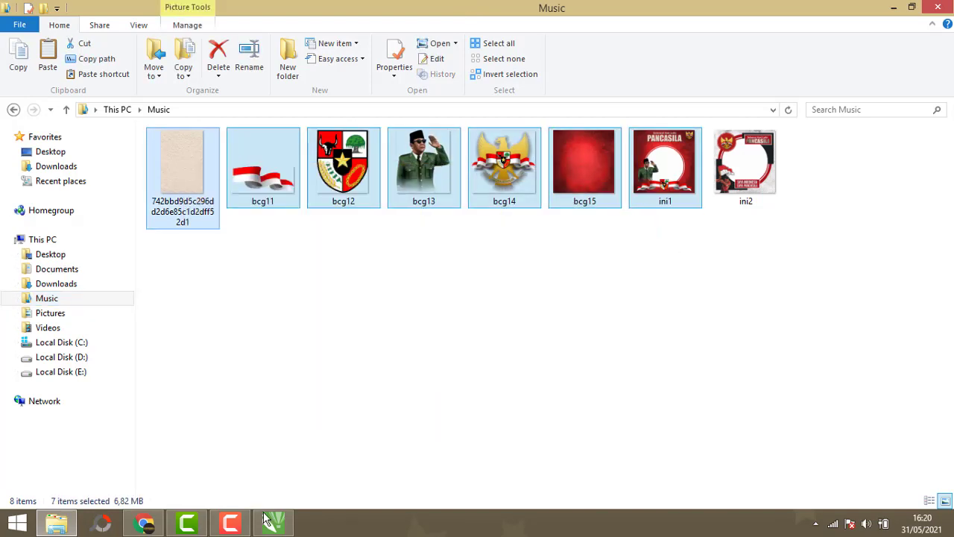
left_click(273, 524)
right_click(302, 171)
left_click(340, 270)
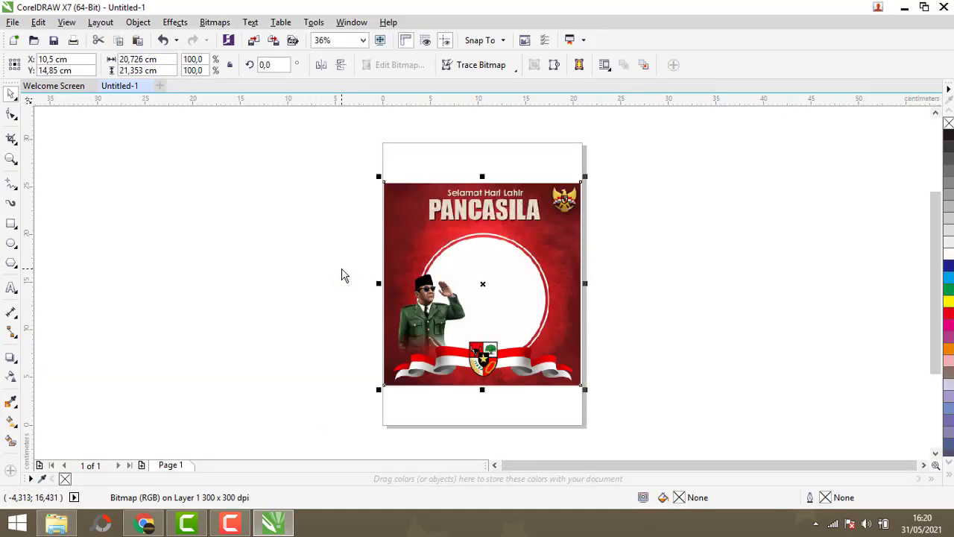
- Arrange the pasted images: the Pancasila reference frame beside the page, the red background on the page, other elements aside
left_click(354, 256)
left_click(485, 284)
left_click_drag(472, 286, 278, 245)
left_click(448, 278)
left_click_drag(457, 278, 663, 232)
left_click_drag(483, 295, 812, 162)
left_click(495, 302)
left_click_drag(481, 283, 833, 228)
left_click_drag(495, 302, 794, 385)
left_click_drag(490, 300, 899, 189)
left_click(687, 202)
left_click_drag(687, 201, 505, 198)
scroll(312, 248, "up", 2)
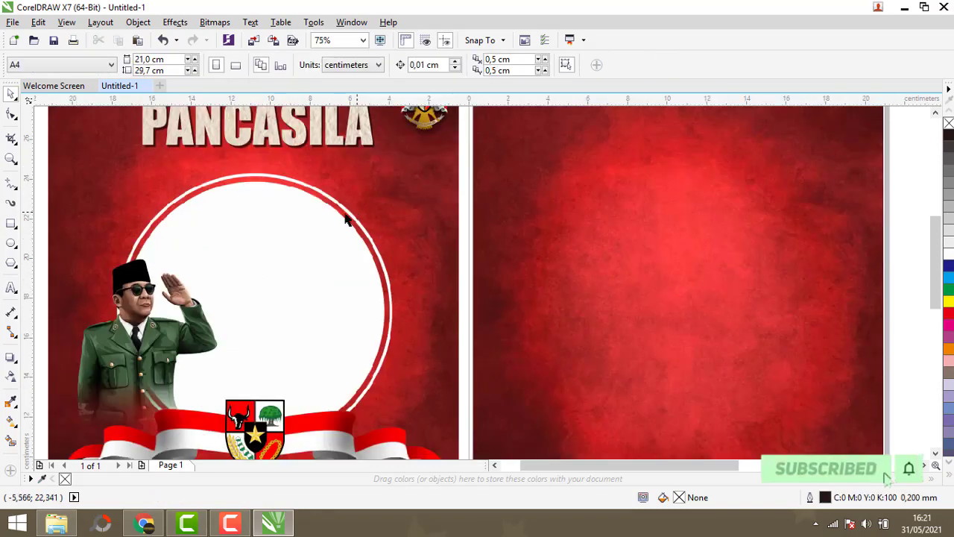
scroll(309, 243, "down", 2)
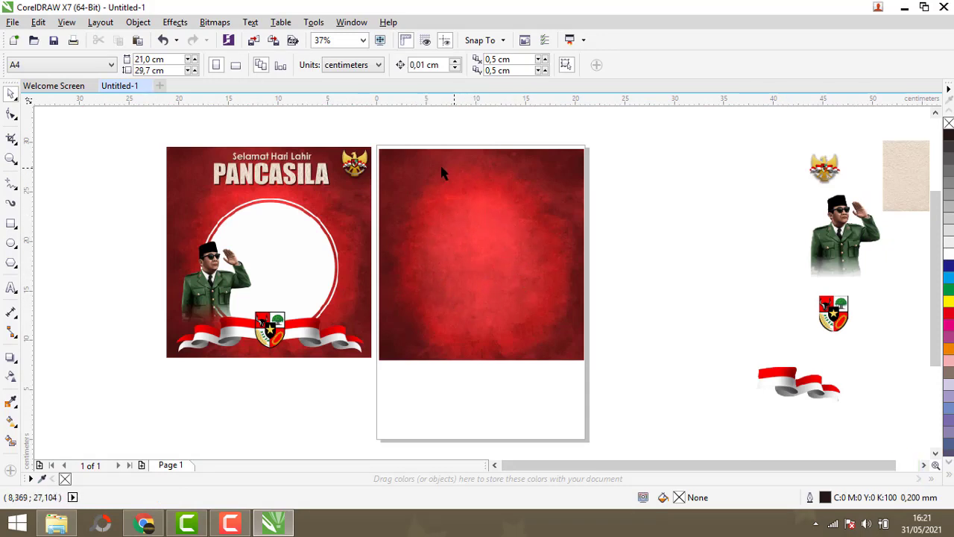
- Draw a circle with the Ellipse tool over the white circle of the reference frame
left_click(11, 243)
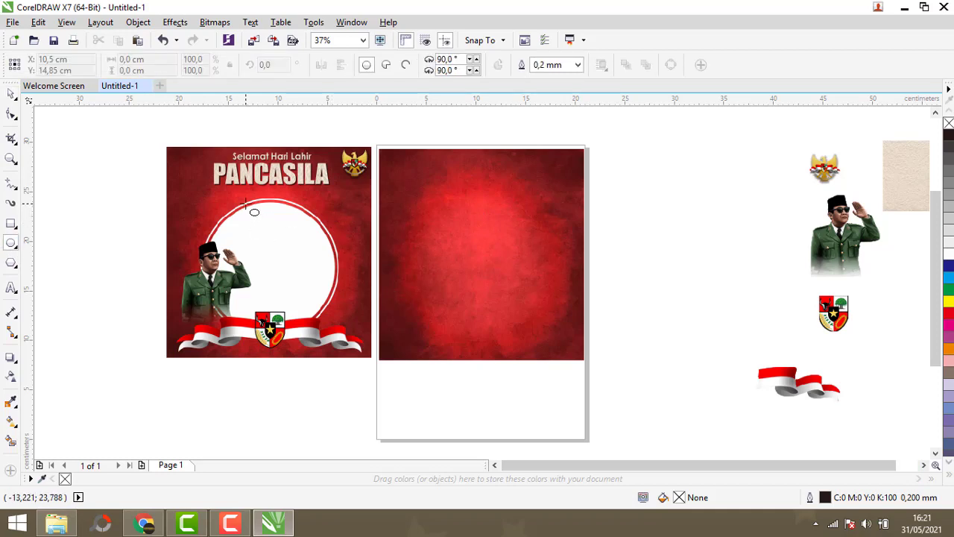
left_click(12, 243)
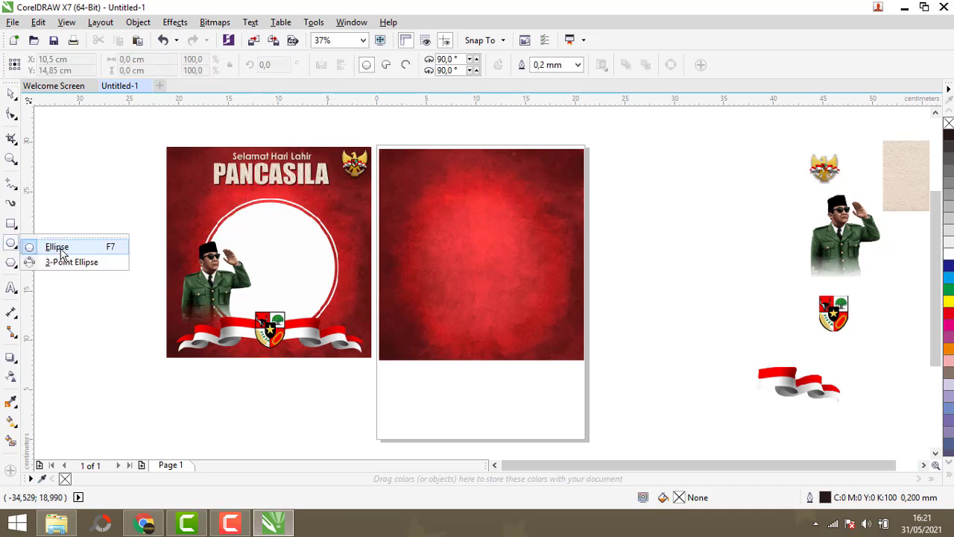
left_click(58, 247)
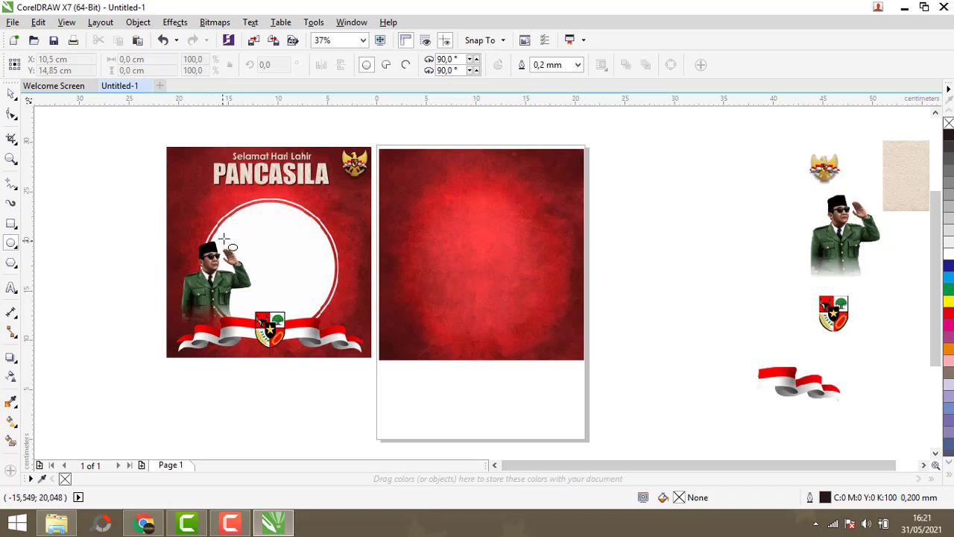
left_click_drag(222, 222, 347, 326)
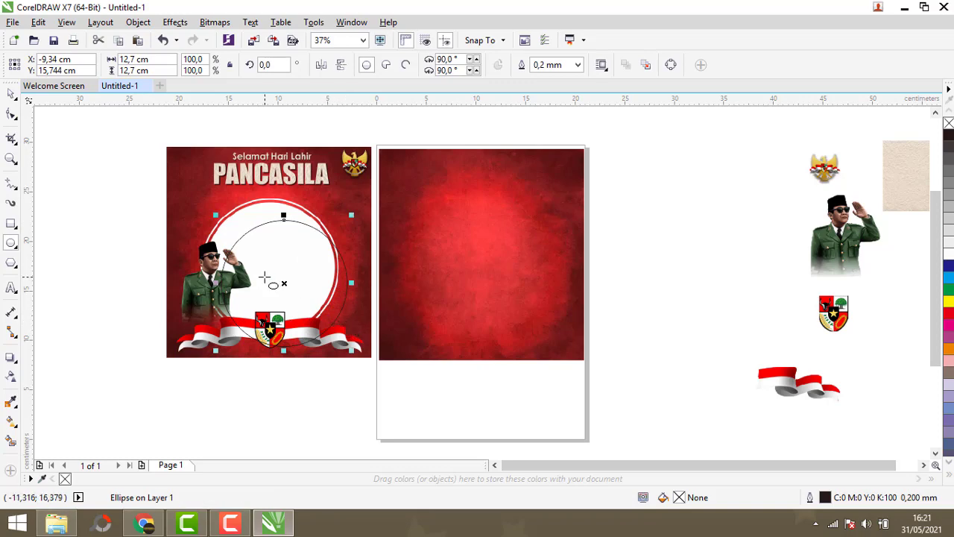
- Adjust the circle's sides to match the reference frame's white ring, about 13.1 by 13.3 cm
scroll(265, 278, "up", 2)
left_click(6, 95)
left_click_drag(302, 291, 273, 254)
scroll(409, 265, "up", 2)
left_click_drag(369, 215, 385, 216)
scroll(395, 233, "down", 2)
scroll(151, 223, "up", 2)
left_click_drag(137, 231, 123, 231)
scroll(122, 231, "down", 2)
scroll(291, 368, "up", 3)
scroll(261, 281, "down", 2)
left_click_drag(254, 330, 254, 353)
scroll(527, 236, "down", 1)
scroll(523, 162, "up", 3)
left_click_drag(538, 161, 548, 161)
scroll(462, 300, "down", 4)
scroll(396, 237, "up", 2)
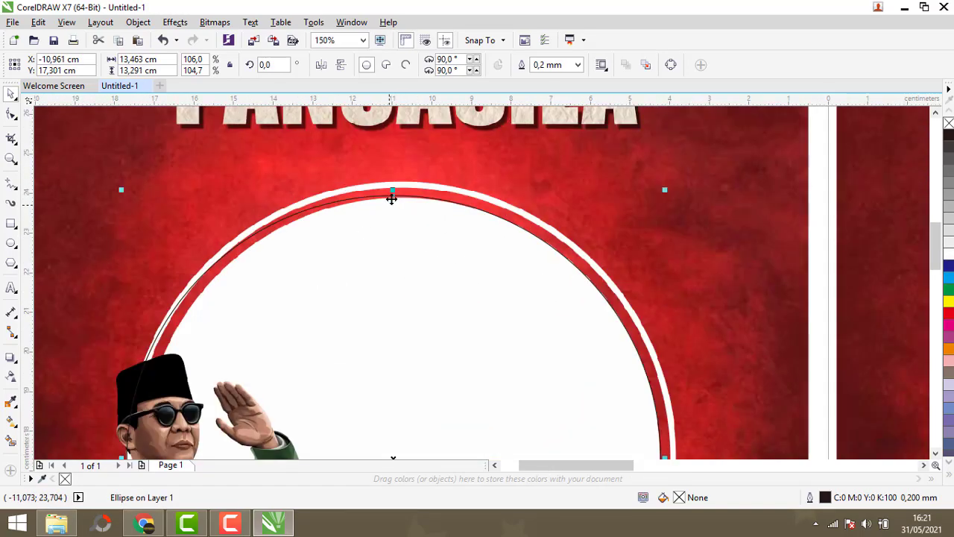
scroll(390, 206, "down", 1)
scroll(253, 332, "up", 1)
left_click_drag(260, 326, 273, 332)
scroll(336, 311, "down", 2)
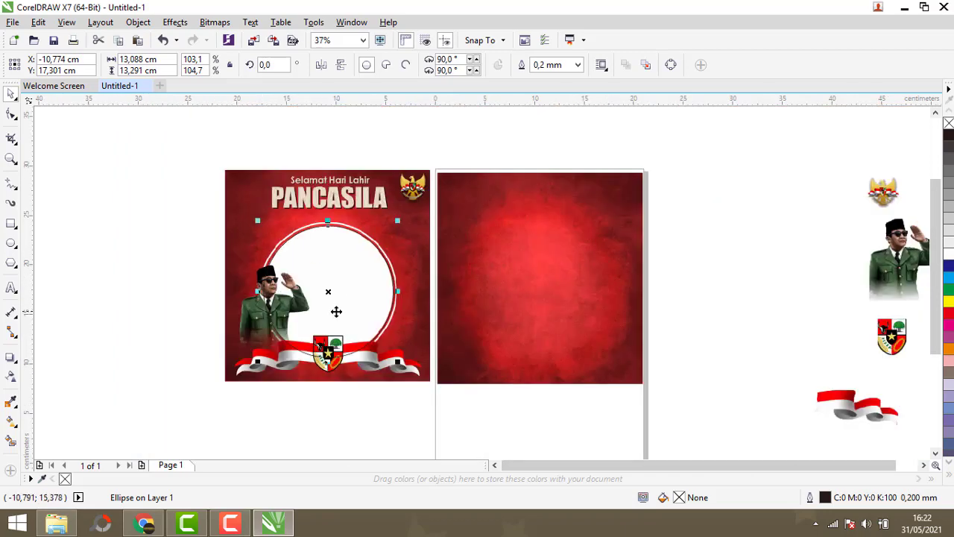
- Move the circle onto the red background and drop a copy of it beside the page
left_click_drag(328, 293, 535, 286)
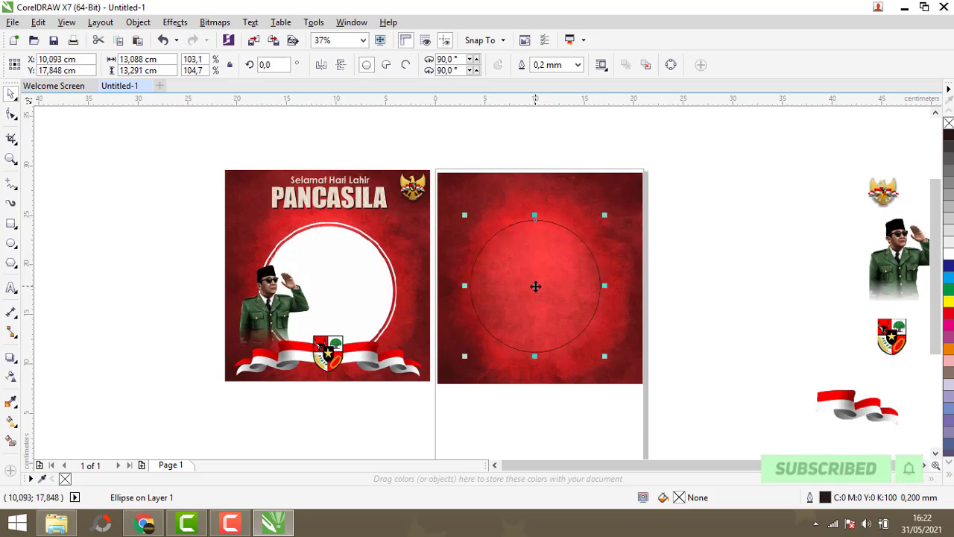
left_click_drag(535, 291, 722, 279)
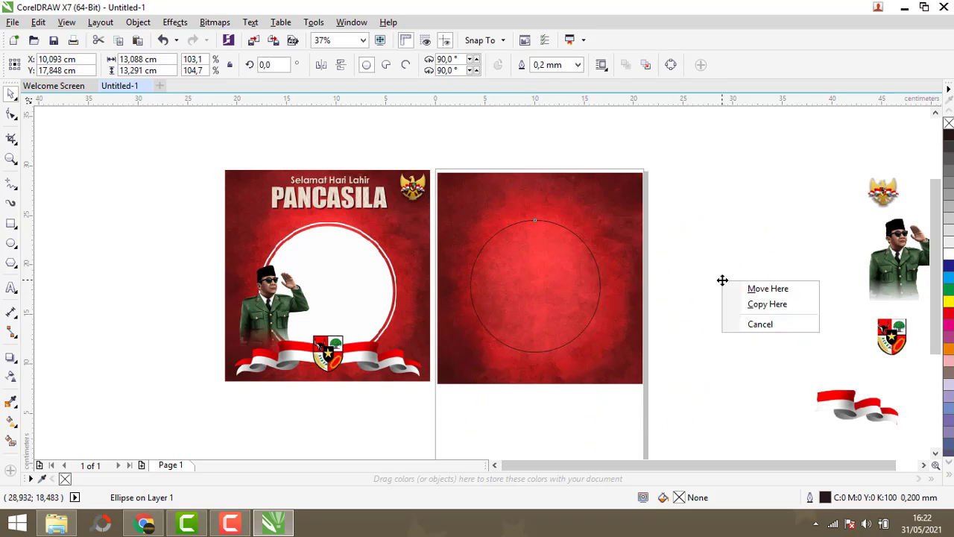
left_click(749, 307)
left_click(680, 189)
left_click_drag(535, 286, 537, 294)
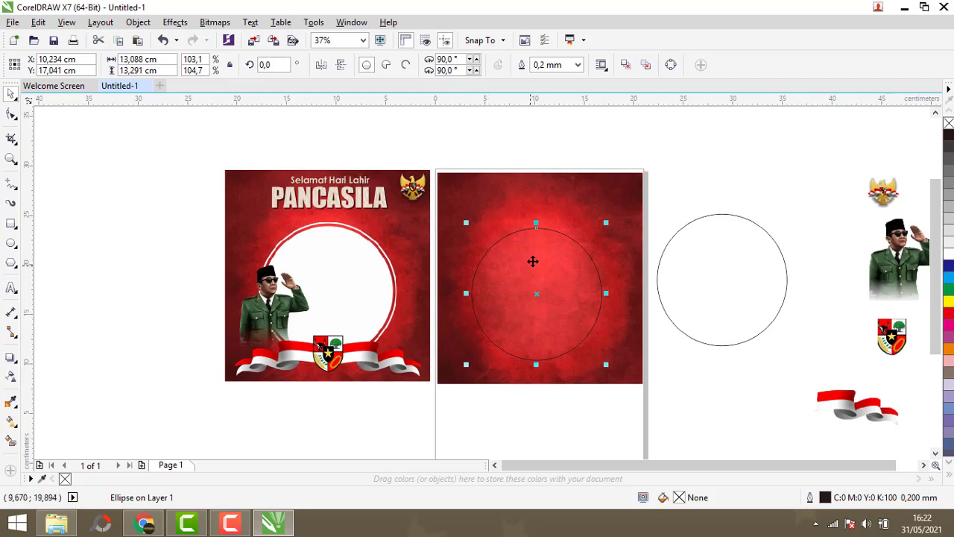
- Select the circle and the red background and apply Back minus front to cut a round hole
left_click_drag(432, 152, 639, 356)
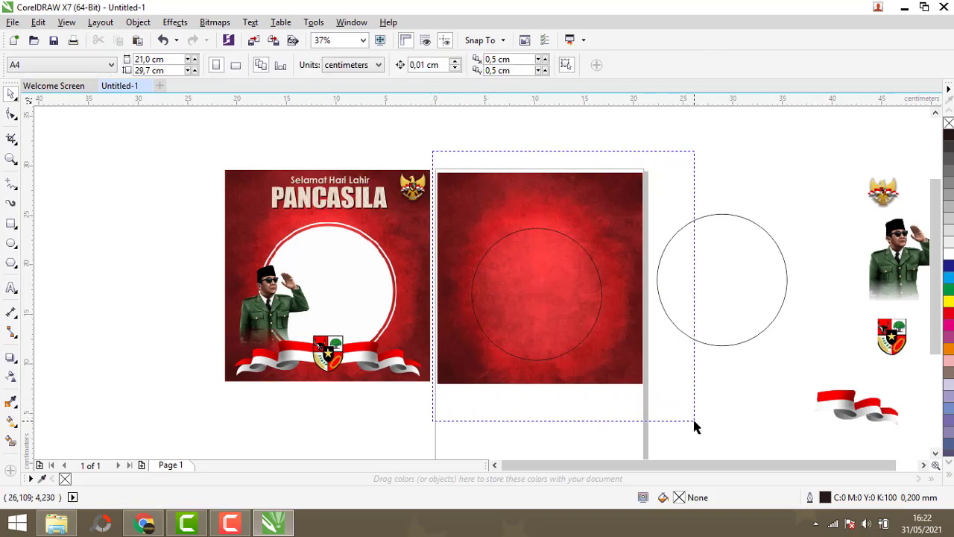
left_click_drag(694, 421, 693, 421)
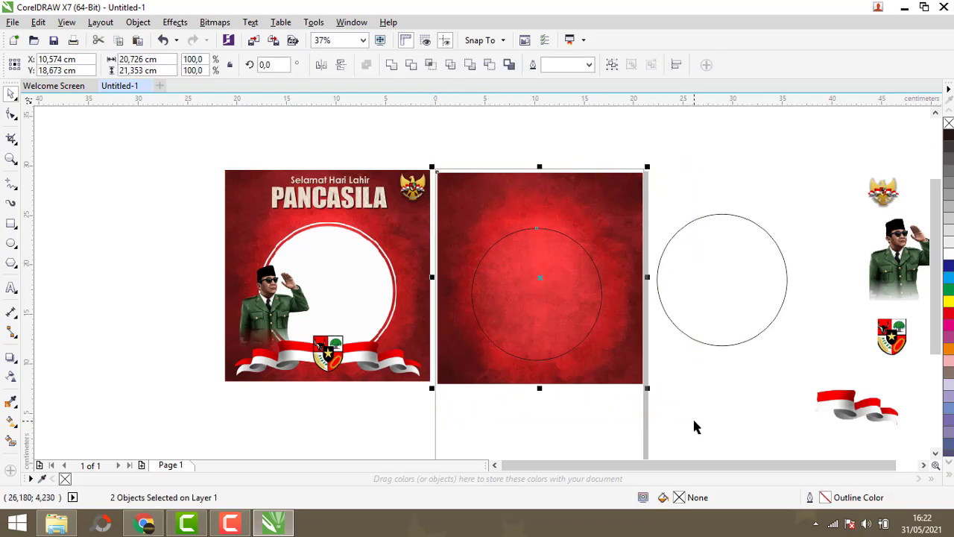
left_click(490, 66)
left_click(509, 140)
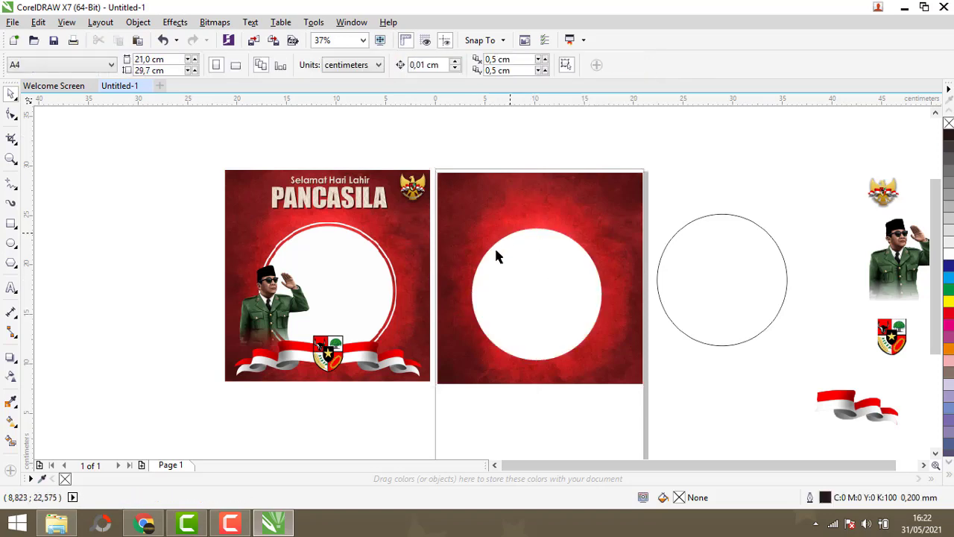
- Try placing the saluting figure inside the round hole and enlarging it, then undo those changes
left_click(877, 293)
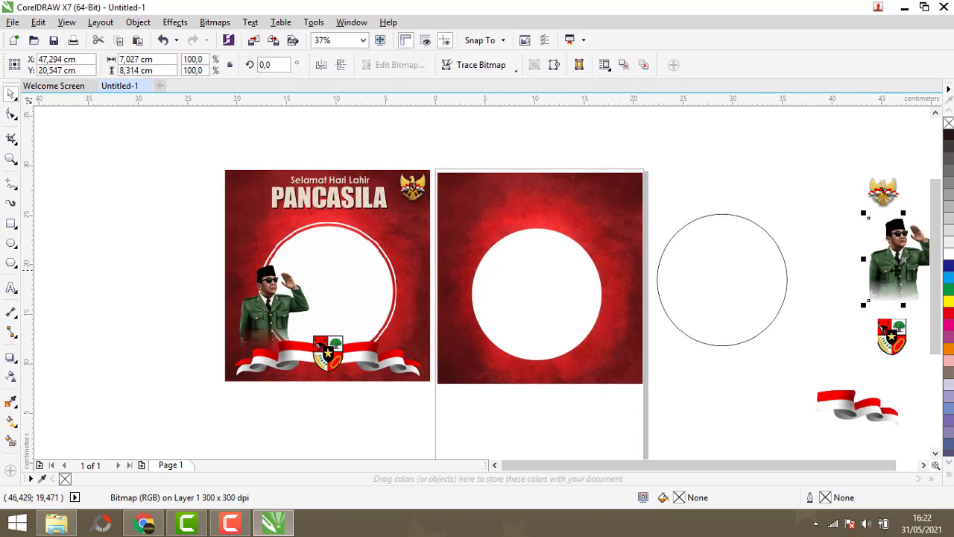
left_click_drag(729, 291, 475, 202)
left_click_drag(544, 263, 537, 305)
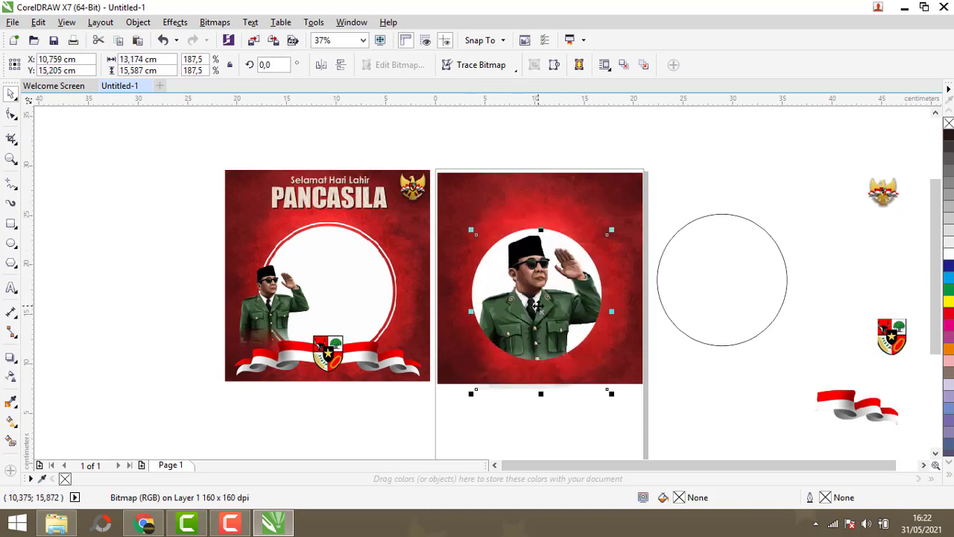
left_click(163, 41)
left_click(163, 41)
left_click(163, 40)
- Place the spare circle over the hole, slightly enlarged, and give it a white 1.5 mm outline
left_click_drag(717, 279, 533, 293)
left_click_drag(604, 369, 611, 376)
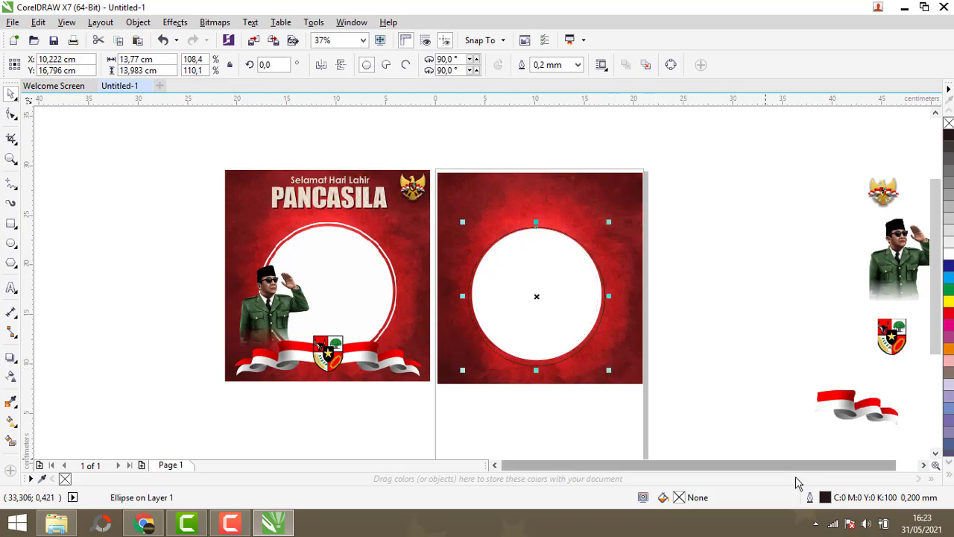
double_click(826, 500)
left_click(410, 135)
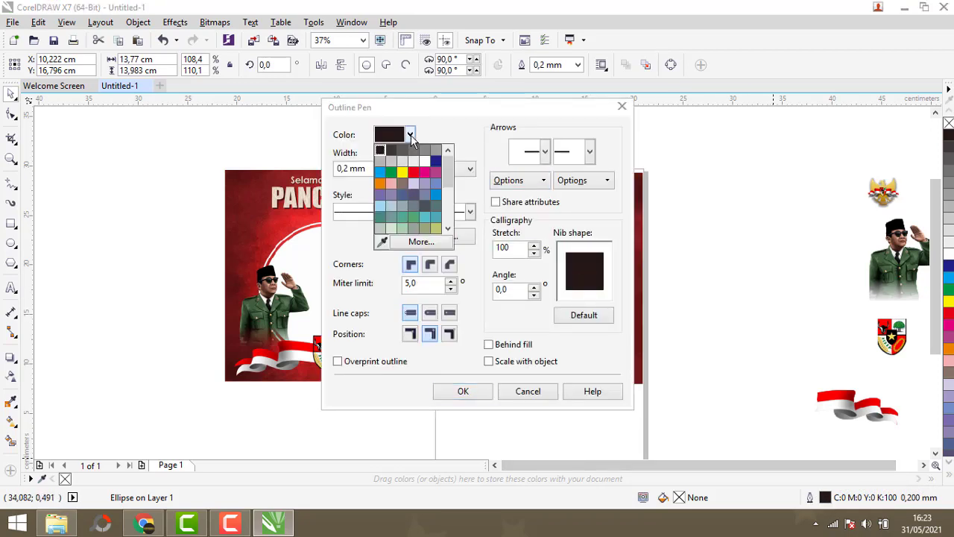
left_click(423, 161)
left_click(388, 169)
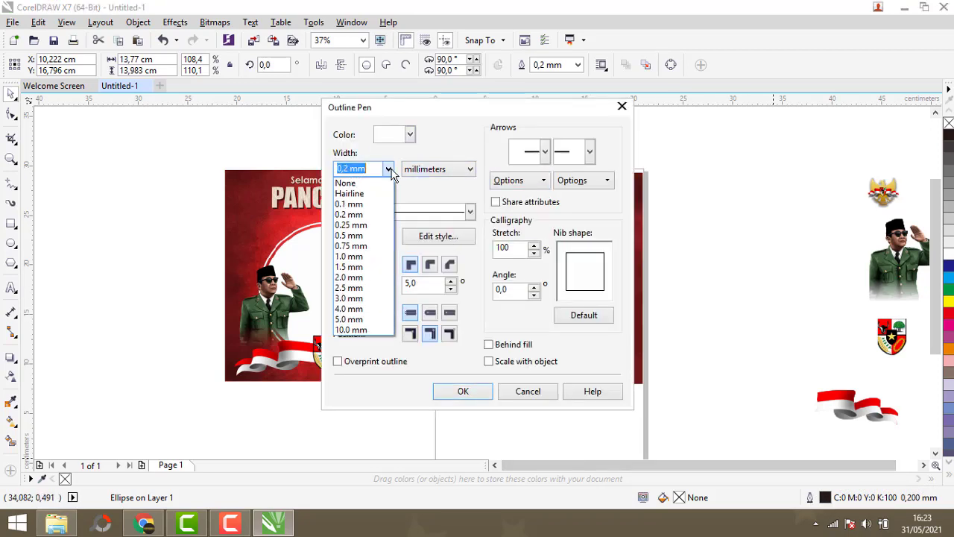
left_click(360, 271)
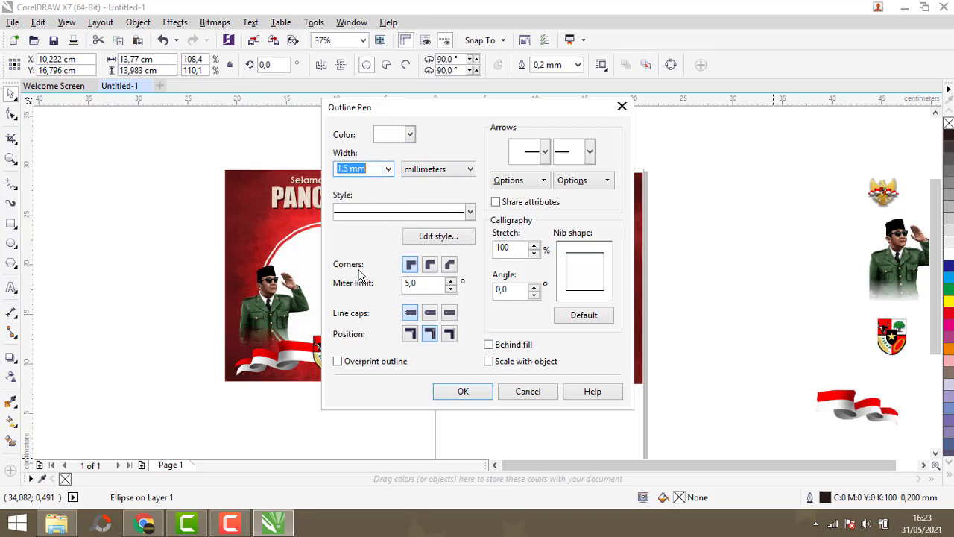
left_click(463, 391)
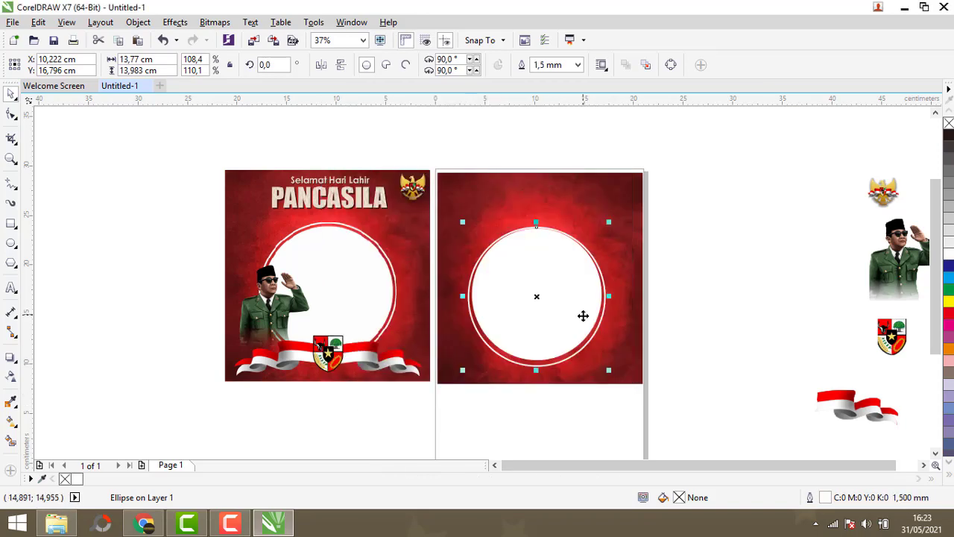
- Nudge the white-outlined circle upward by six small steps
scroll(583, 315, "up", 1)
key("Up")
key("Up")
key("Up")
key("Up")
key("Up")
key("Up")
key("Up")
key("Up")
key("Up")
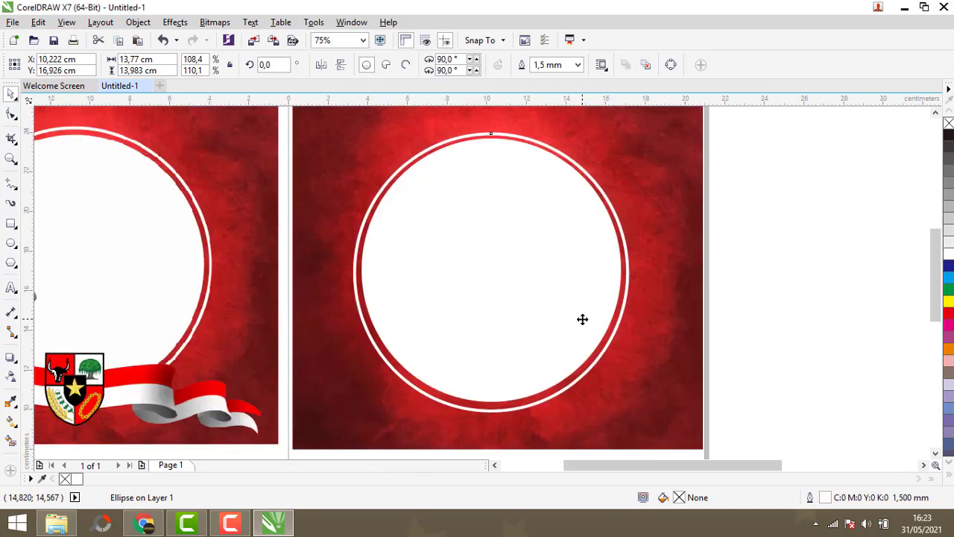
key("Up")
key("Up")
key("Up")
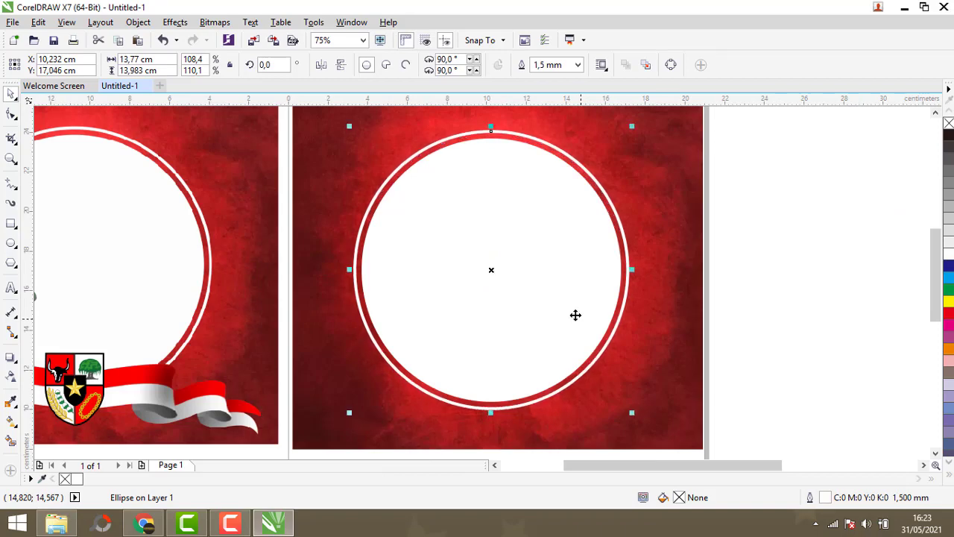
scroll(469, 302, "down", 1)
left_click(626, 309)
scroll(485, 270, "up", 1)
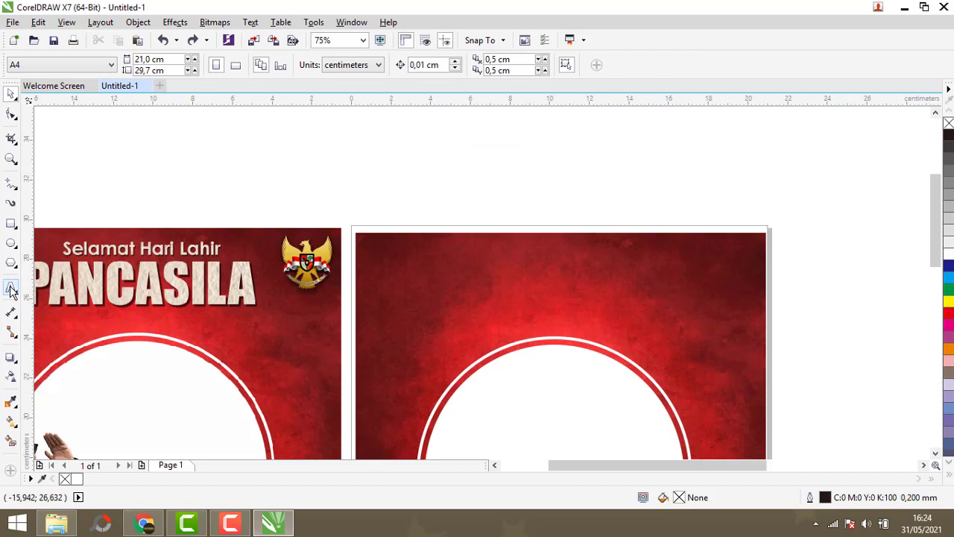
- Add artistic text "Selamat Hari Lahir" with "PANCASILA" on a second line above the page
left_click(12, 289)
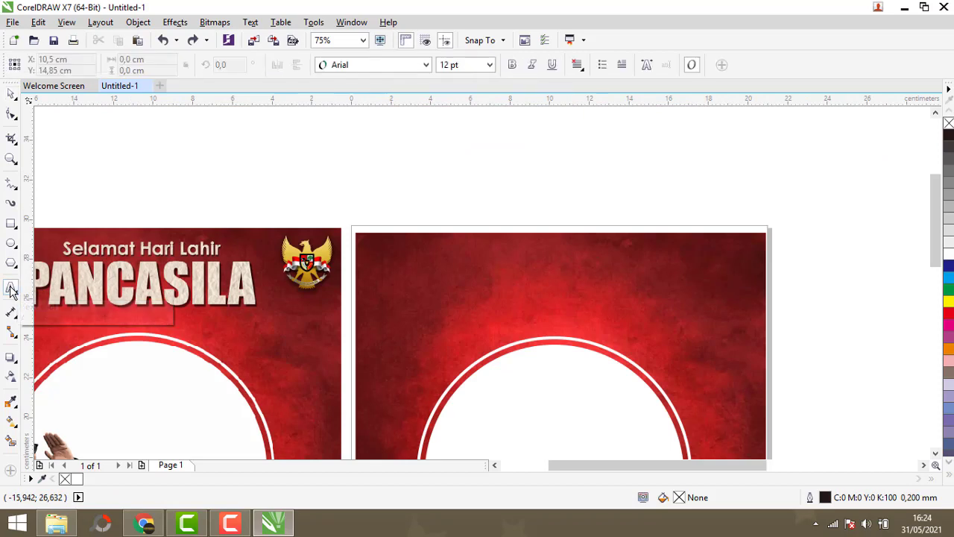
left_click(354, 177)
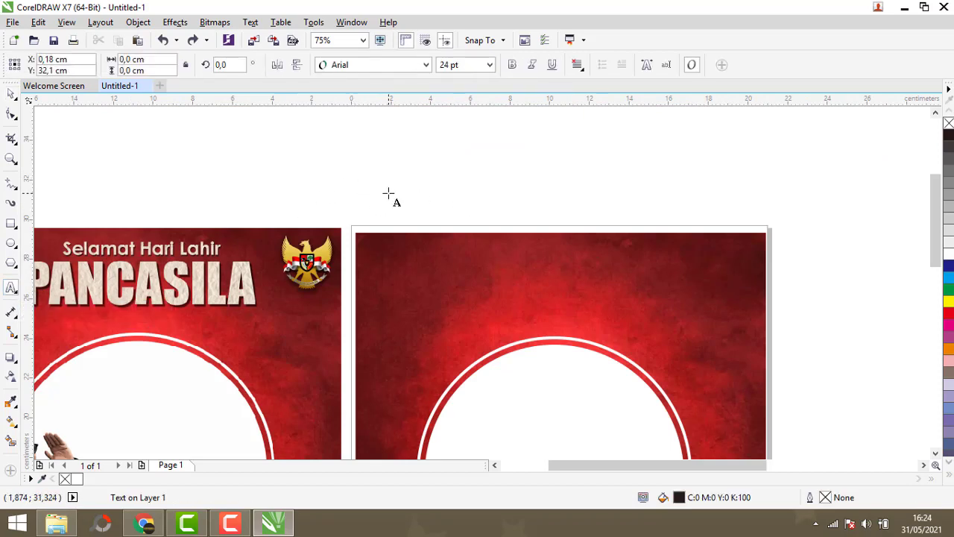
type("Selamat Hari")
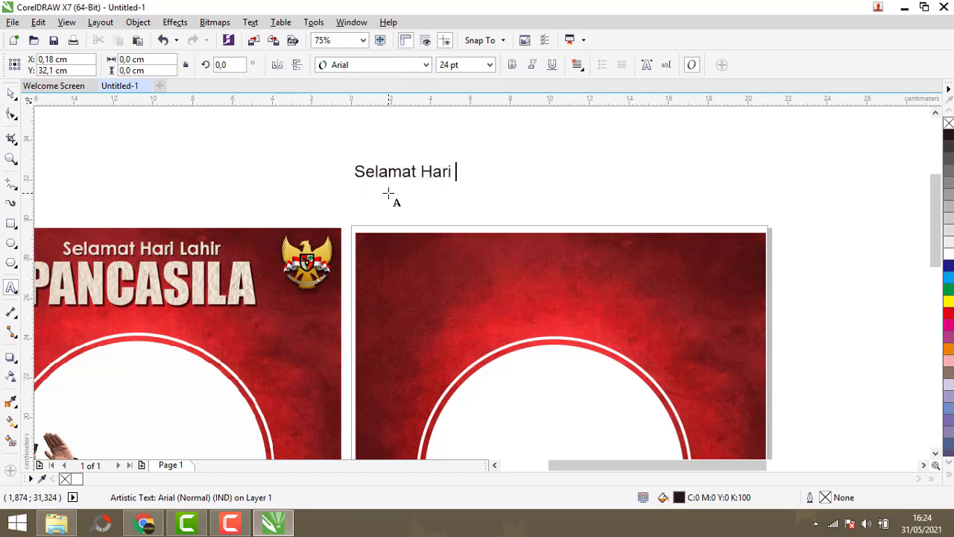
type("PANCASILA")
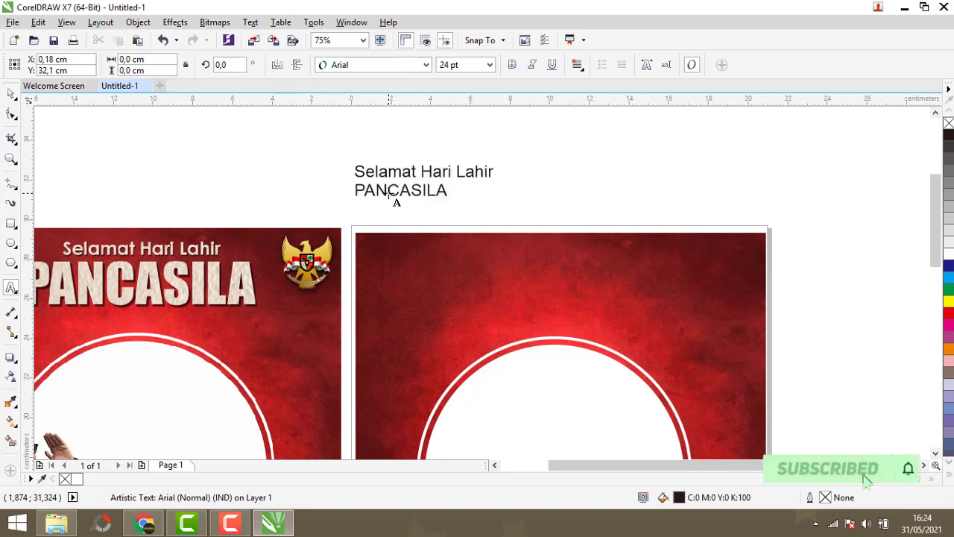
- Set the "Selamat Hari Lahir" line to Century Gothic bold
left_click(11, 93)
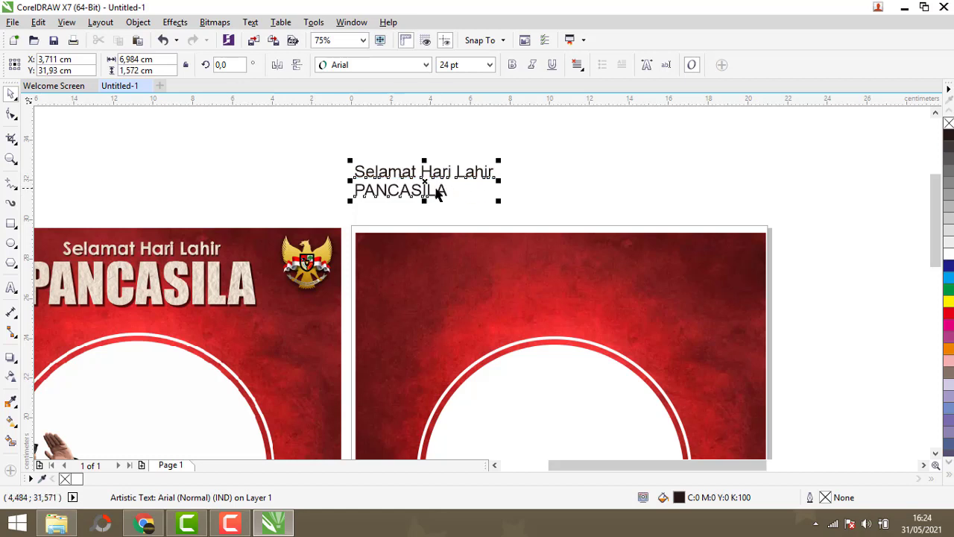
left_click(429, 192)
left_click(441, 207)
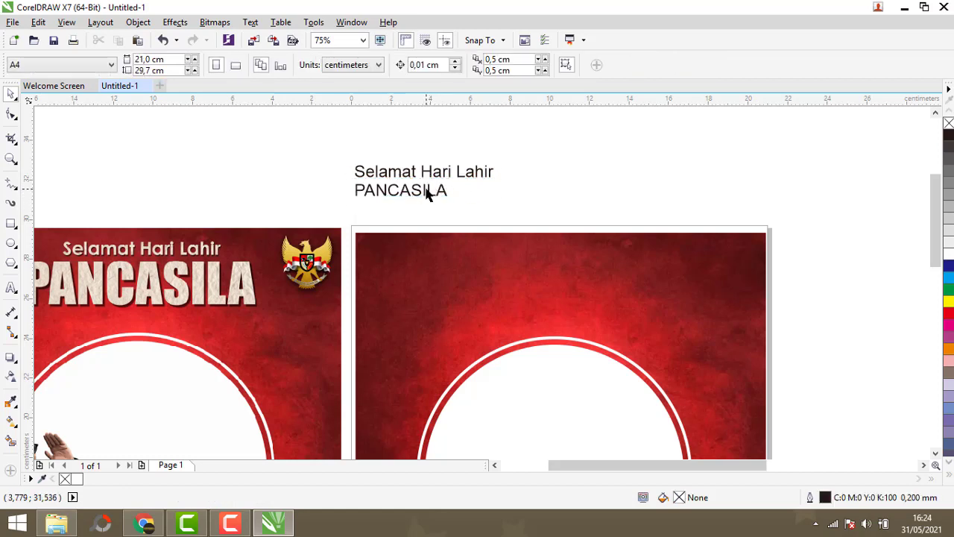
left_click_drag(419, 189, 419, 196)
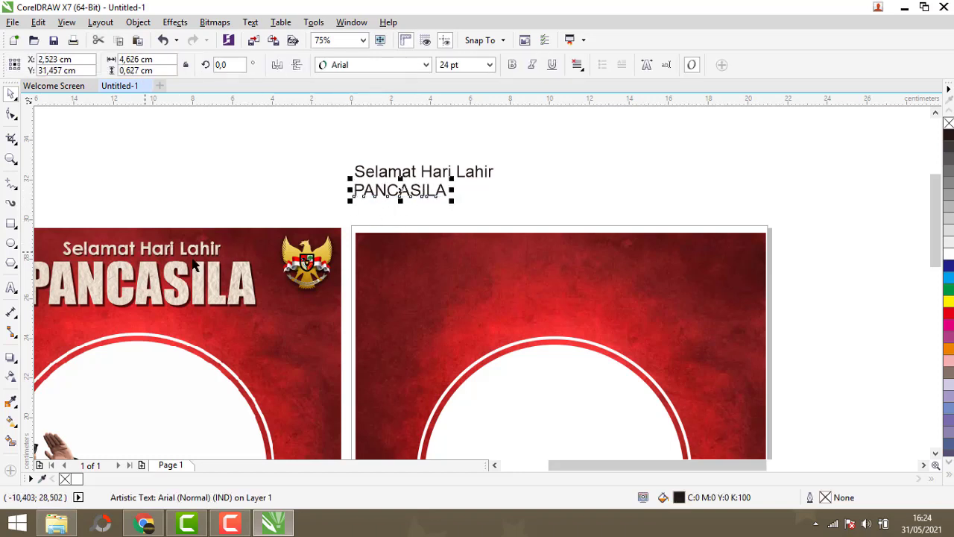
left_click(385, 171)
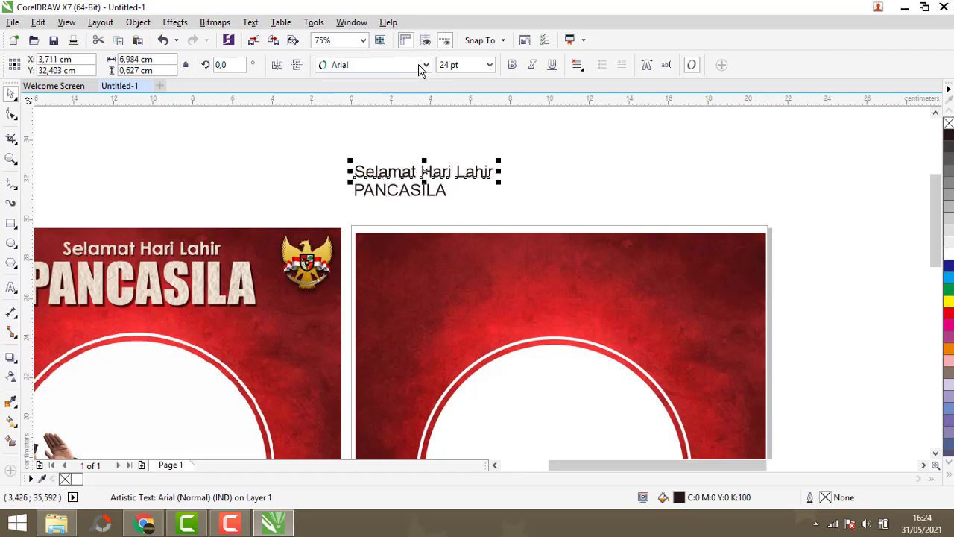
left_click(421, 65)
left_click(398, 97)
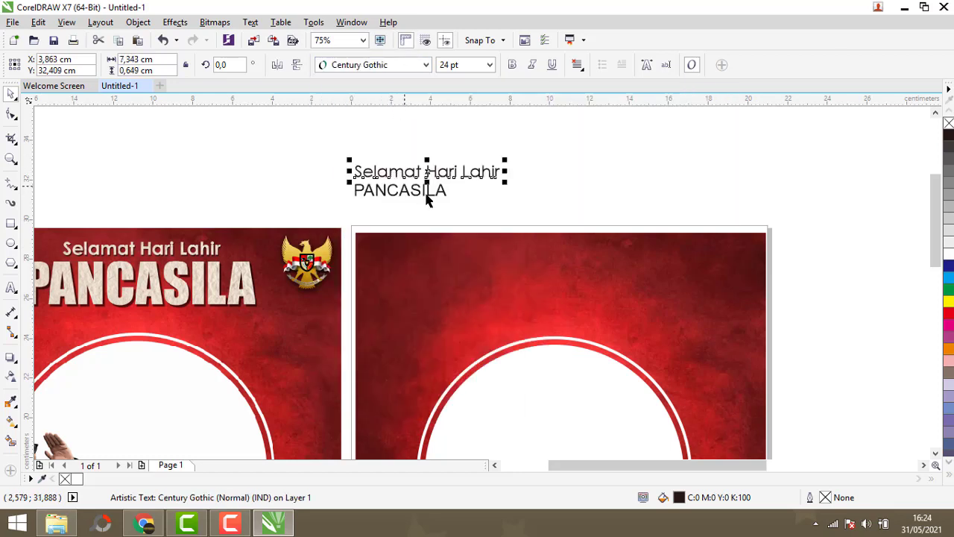
left_click(512, 65)
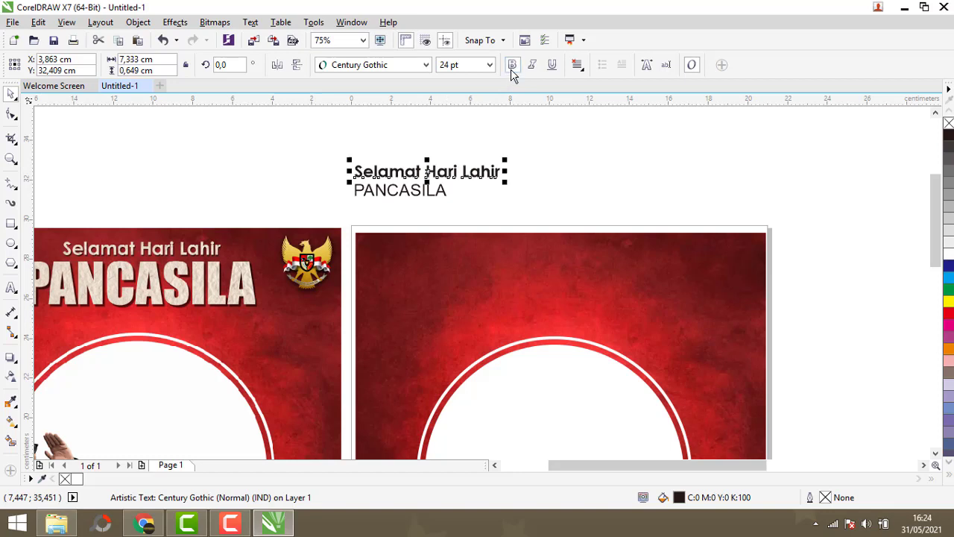
- Enlarge the "Selamat Hari Lahir" line to about 26.7 pt and keep it above PANCASILA
left_click_drag(426, 173, 135, 218)
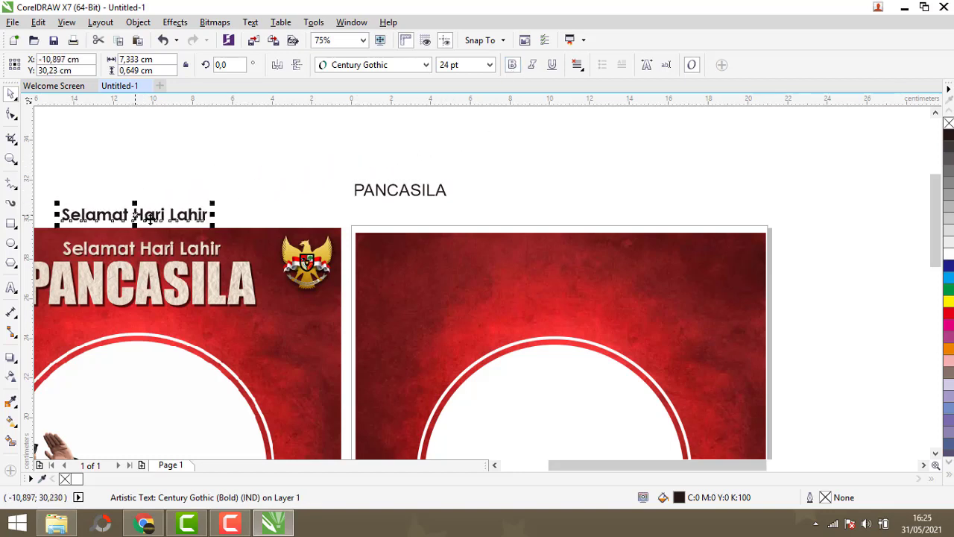
left_click_drag(214, 205, 228, 196)
left_click_drag(147, 206, 421, 163)
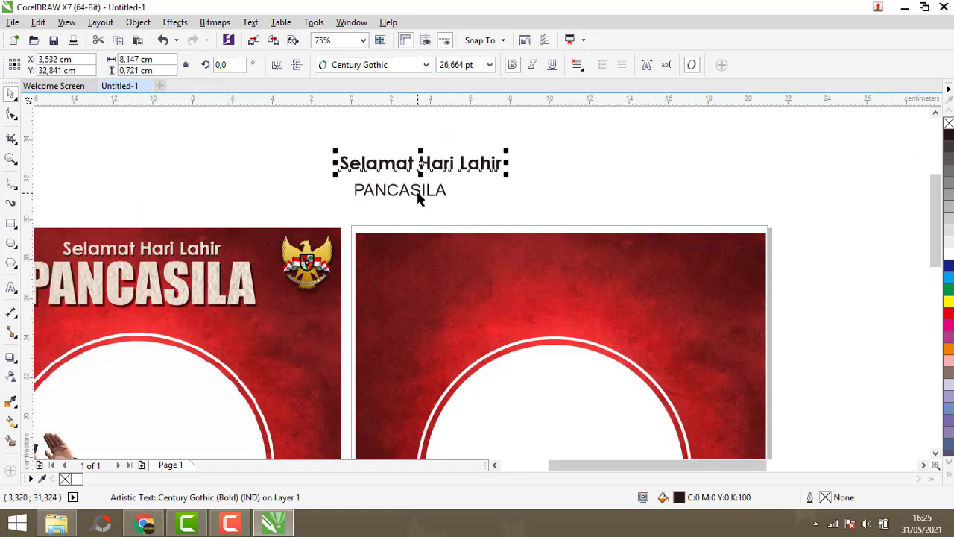
- Set PANCASILA to Impact and enlarge it to span beneath the greeting line
left_click(419, 196)
left_click(428, 65)
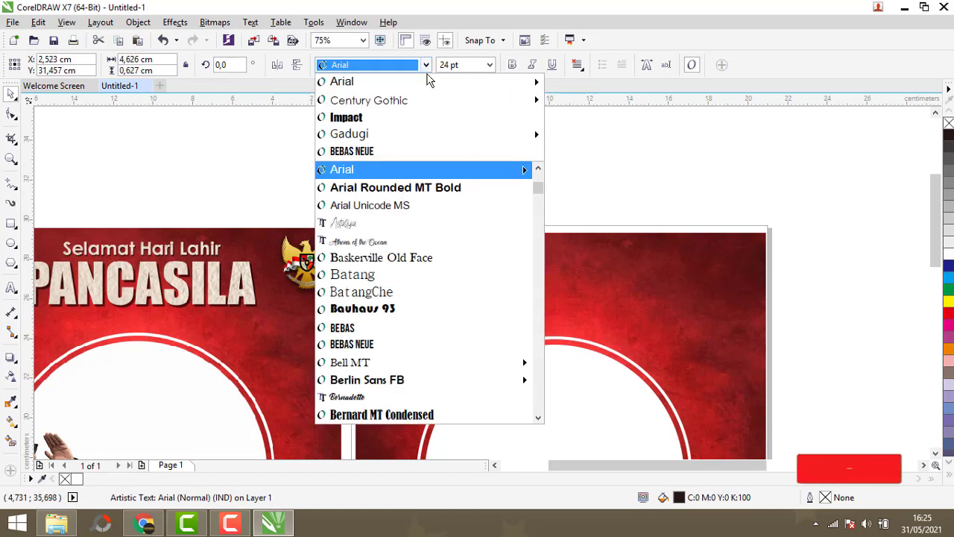
left_click(396, 118)
left_click_drag(430, 200, 544, 232)
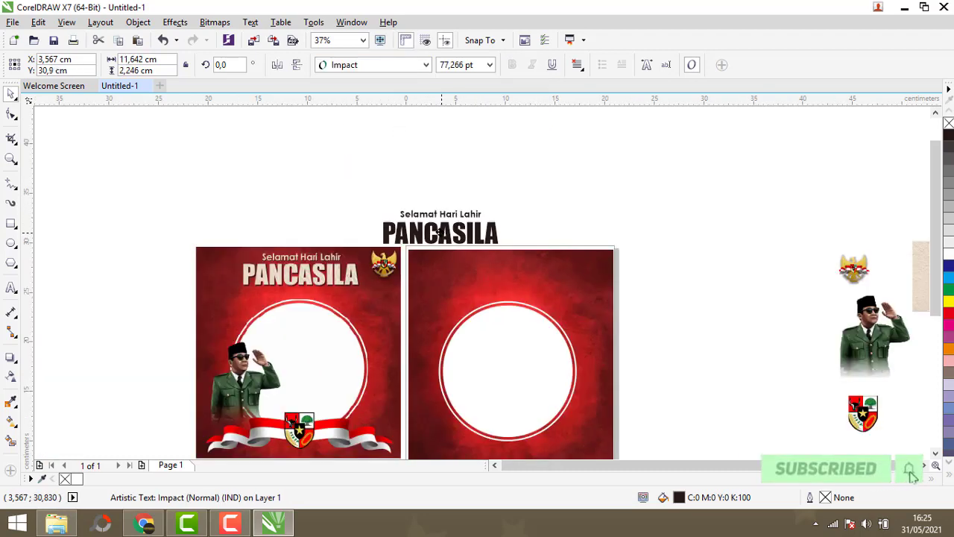
left_click_drag(441, 232, 439, 229)
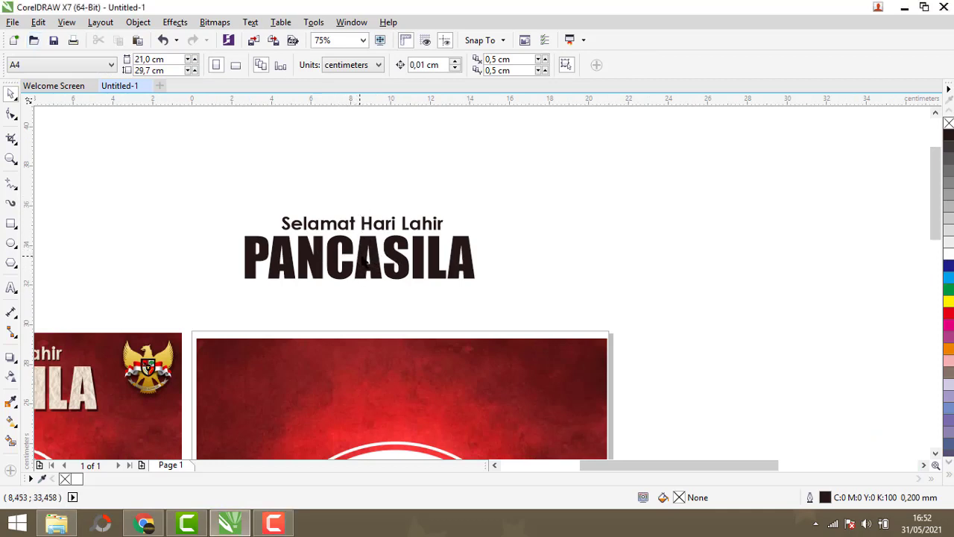
- Move the paper texture bitmap next to the title text
scroll(306, 250, "down", 2)
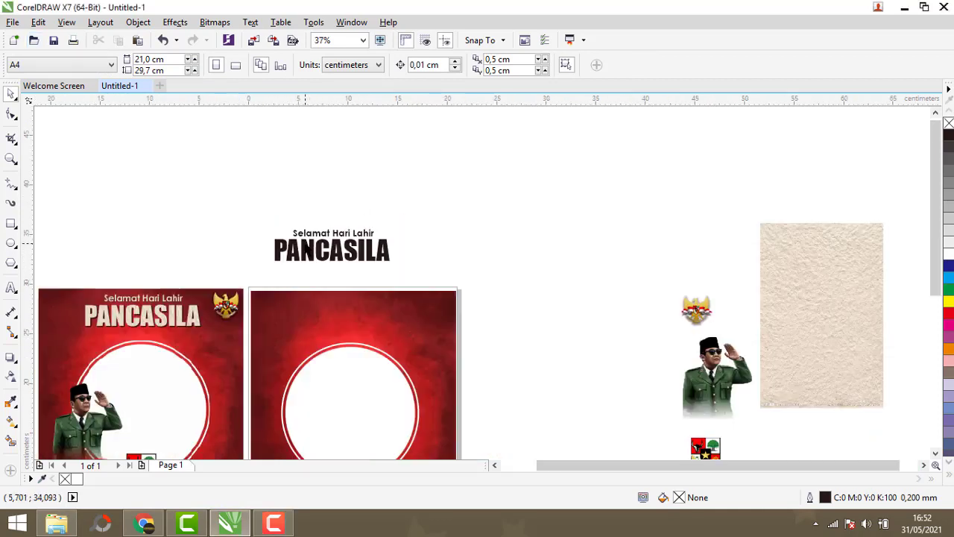
left_click(789, 302)
left_click_drag(806, 303, 529, 264)
scroll(530, 264, "up", 1)
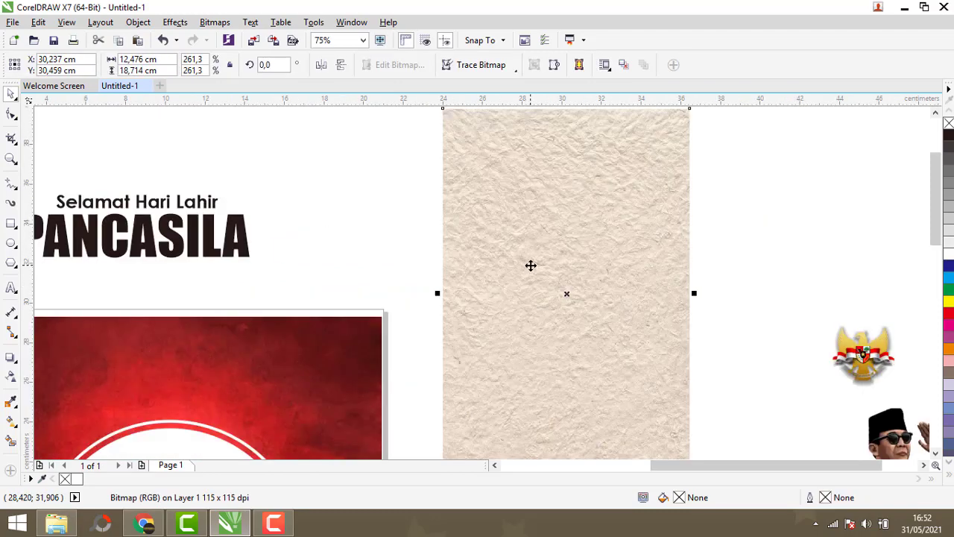
- Group the two title lines and place the group over the paper texture
scroll(530, 264, "down", 1)
left_click_drag(246, 208, 420, 273)
scroll(365, 254, "up", 1)
right_click(301, 237)
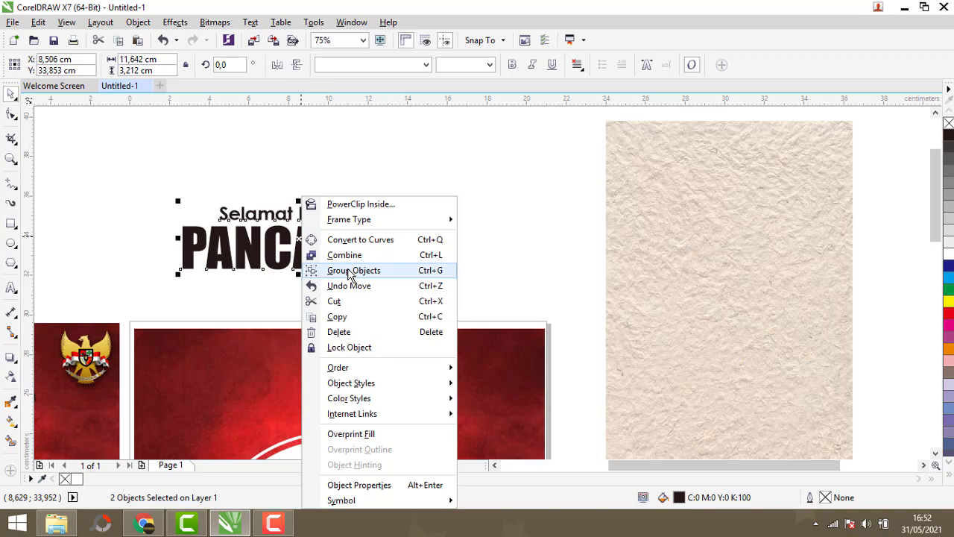
left_click(351, 271)
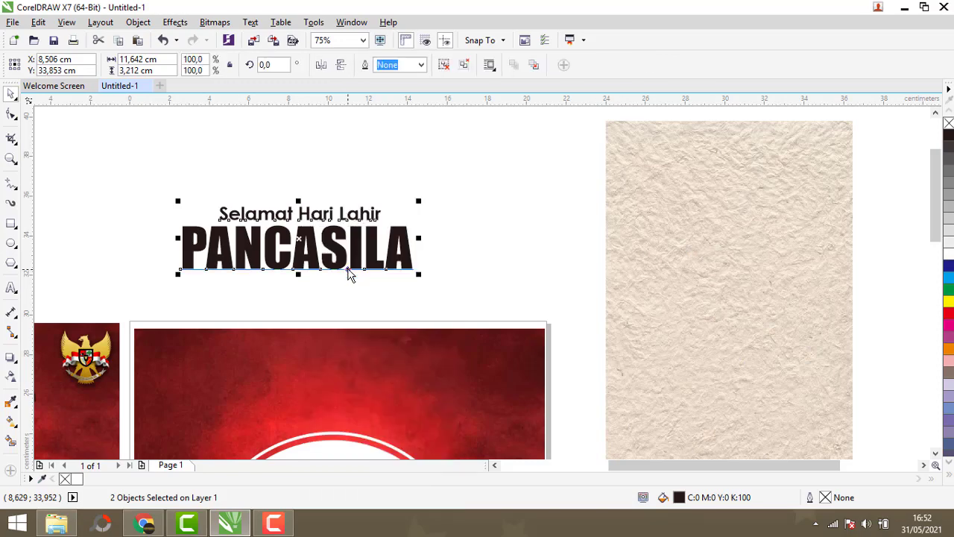
left_click_drag(298, 237, 731, 242)
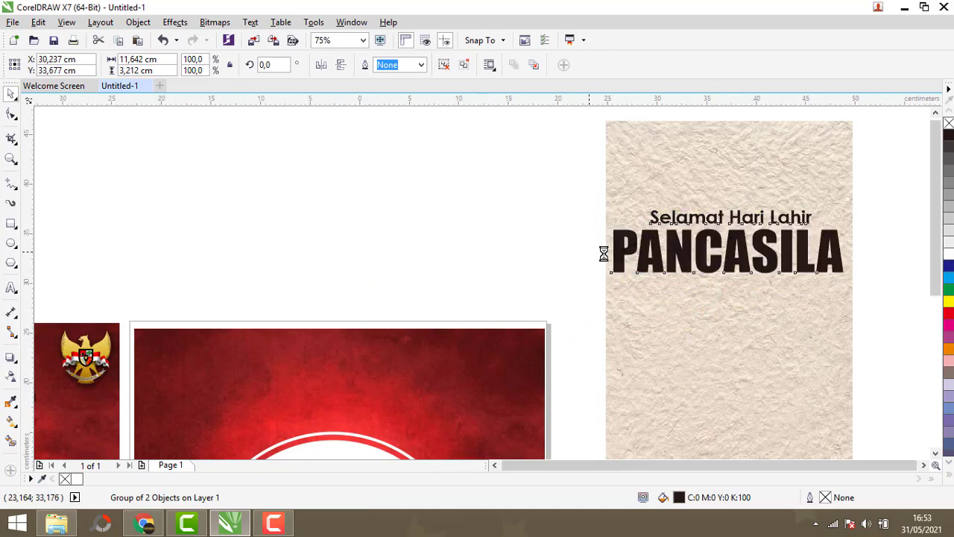
- Intersect the title group with the paper texture and move the textured title onto the new frame's top
scroll(537, 249, "down", 3)
scroll(520, 174, "up", 2)
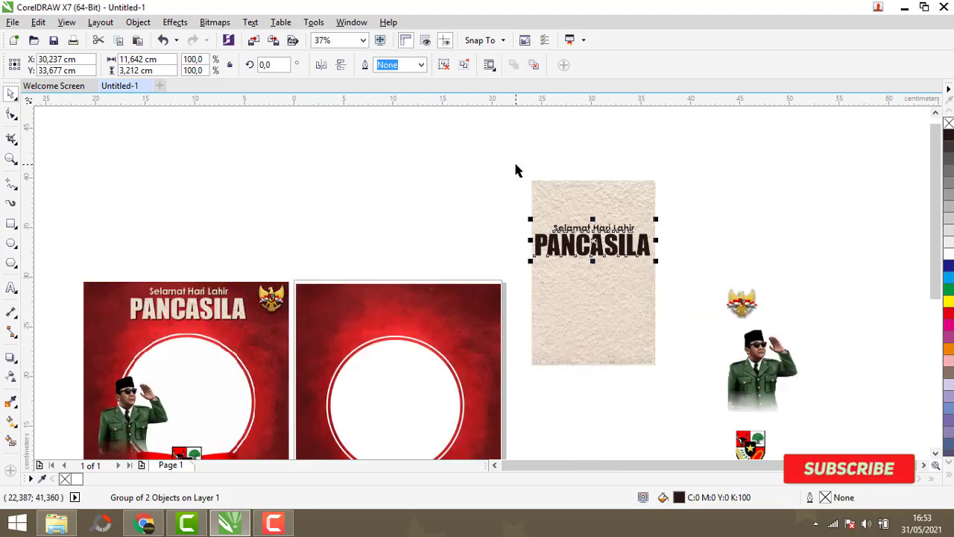
left_click_drag(515, 165, 668, 389)
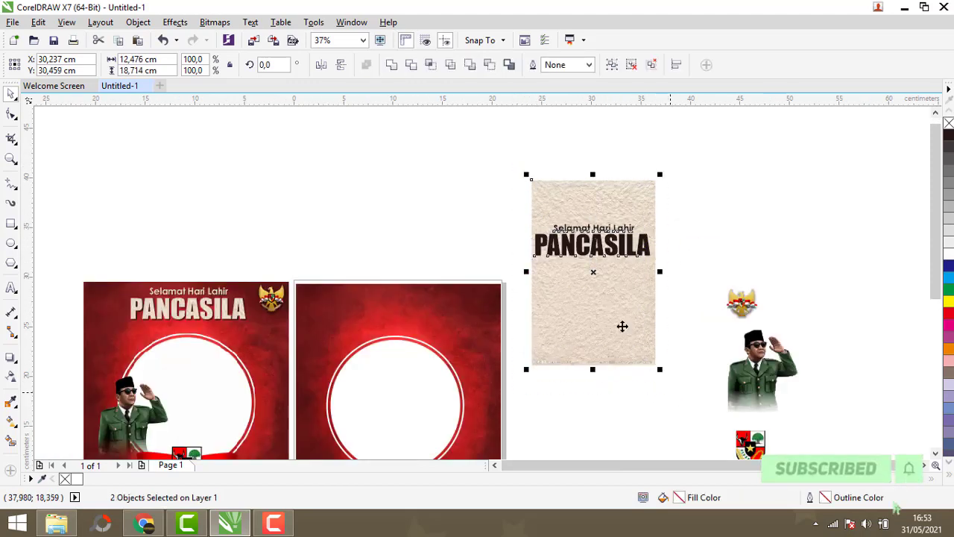
left_click(436, 65)
left_click_drag(594, 240, 394, 307)
- Ungroup the textured title into its separate lines
left_click(344, 215)
scroll(436, 419, "up", 1)
left_click(371, 203)
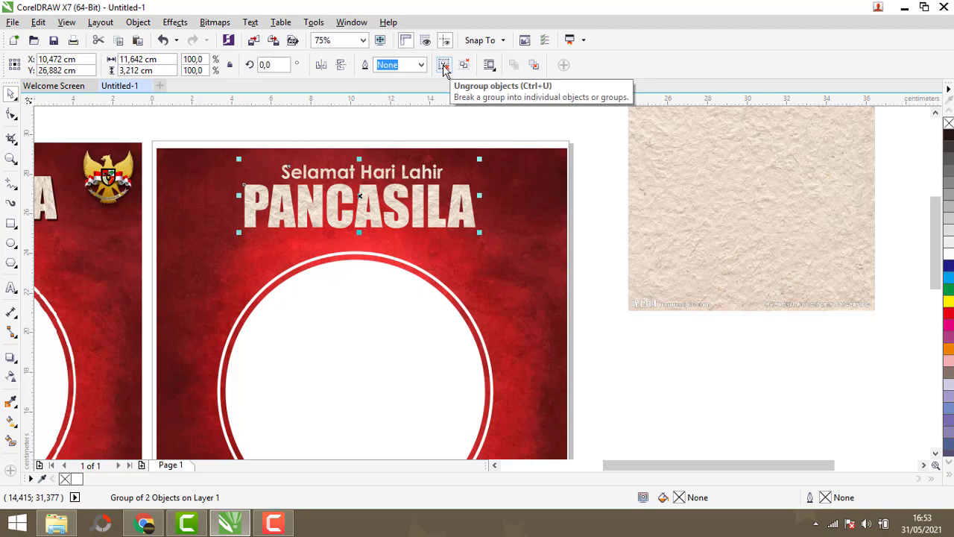
left_click(443, 66)
- Add a Flat Bottom Right drop shadow to the textured "Selamat Hari Lahir" line with a shorter offset and opacity 77
scroll(350, 183, "up", 1)
left_click(347, 173)
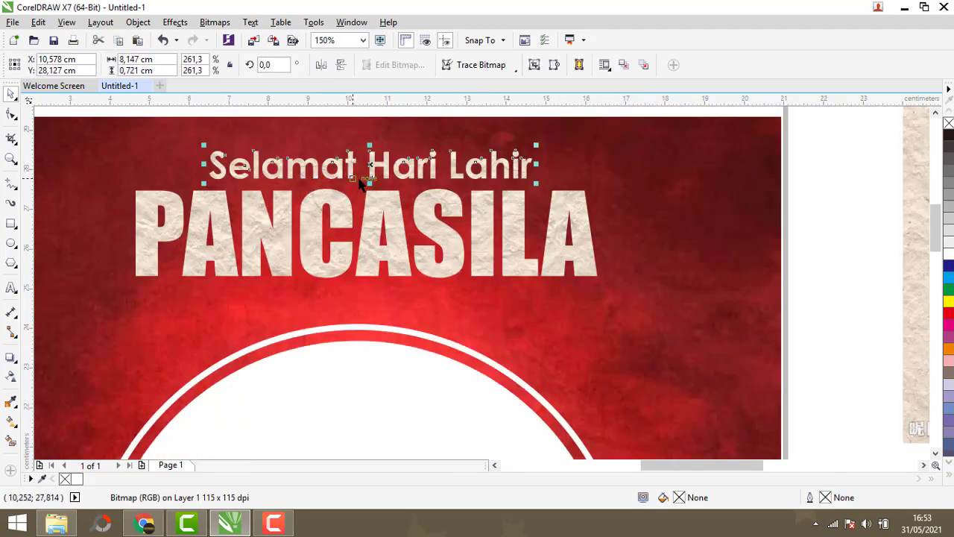
left_click(12, 359)
left_click(45, 65)
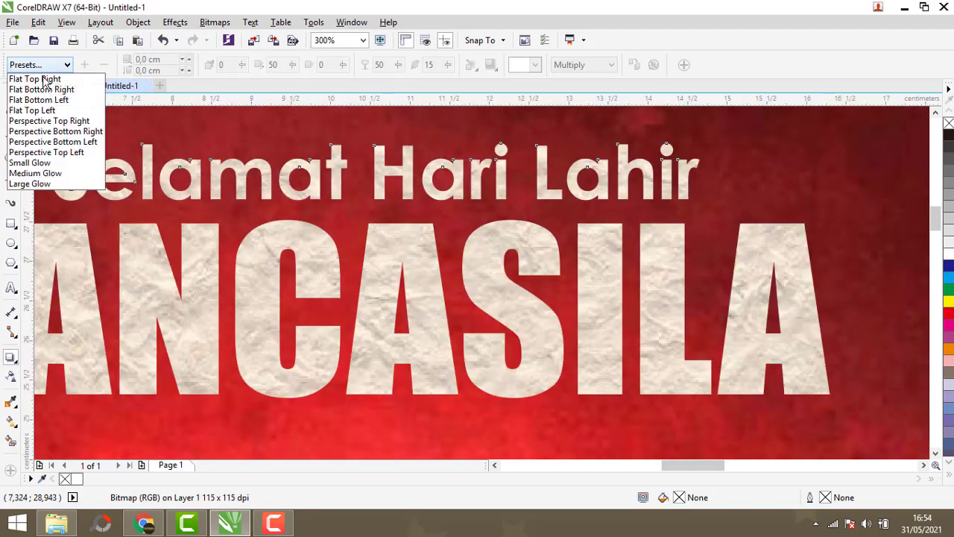
left_click(41, 89)
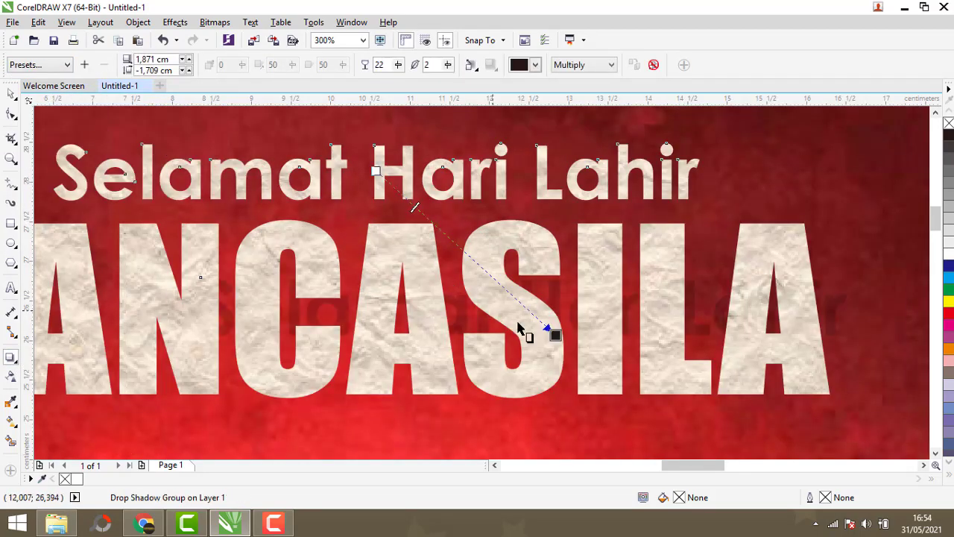
left_click_drag(552, 333, 405, 202)
scroll(411, 205, "up", 2)
scroll(405, 202, "down", 2)
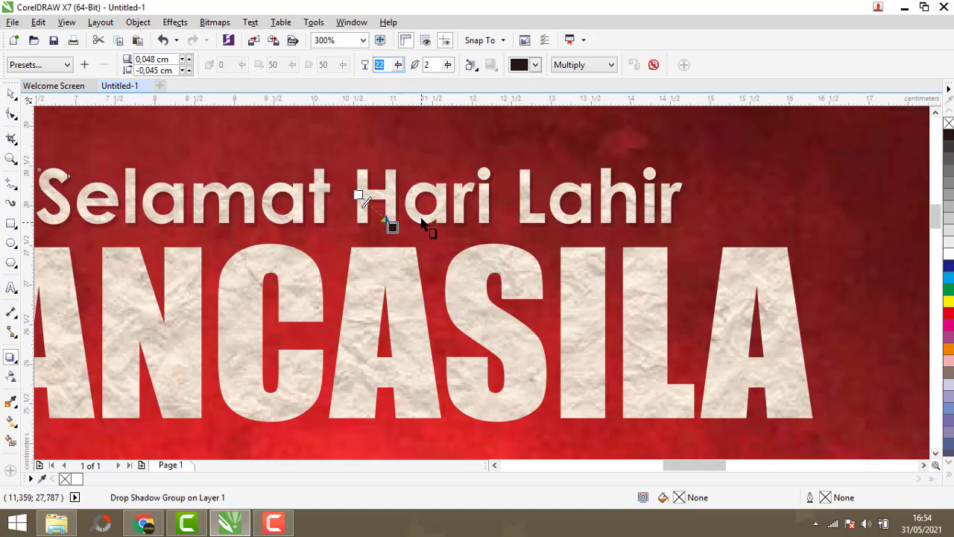
scroll(421, 220, "up", 2)
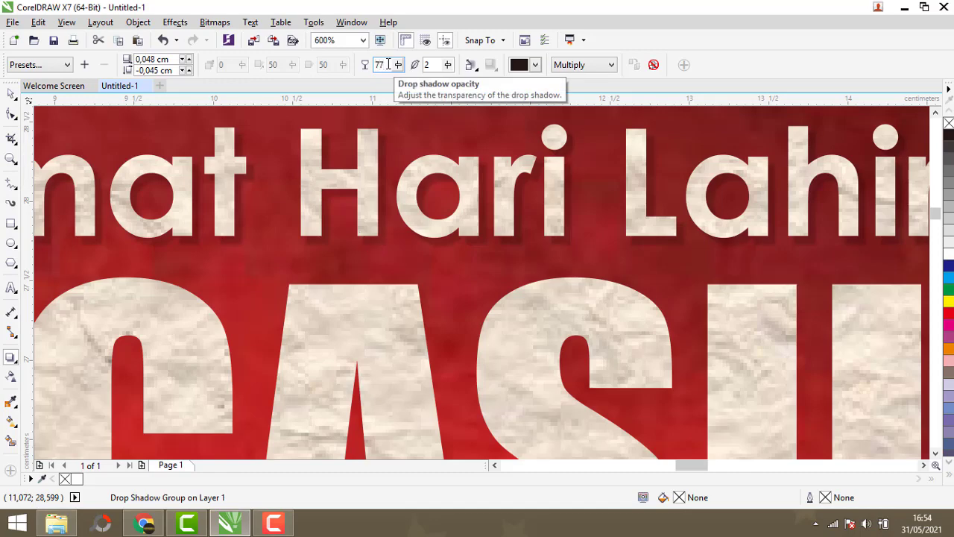
- Add a Flat Bottom Right drop shadow to the textured PANCASILA, shorten its offset, and set opacity to 77
scroll(417, 238, "down", 4)
left_click(343, 228)
scroll(343, 227, "up", 1)
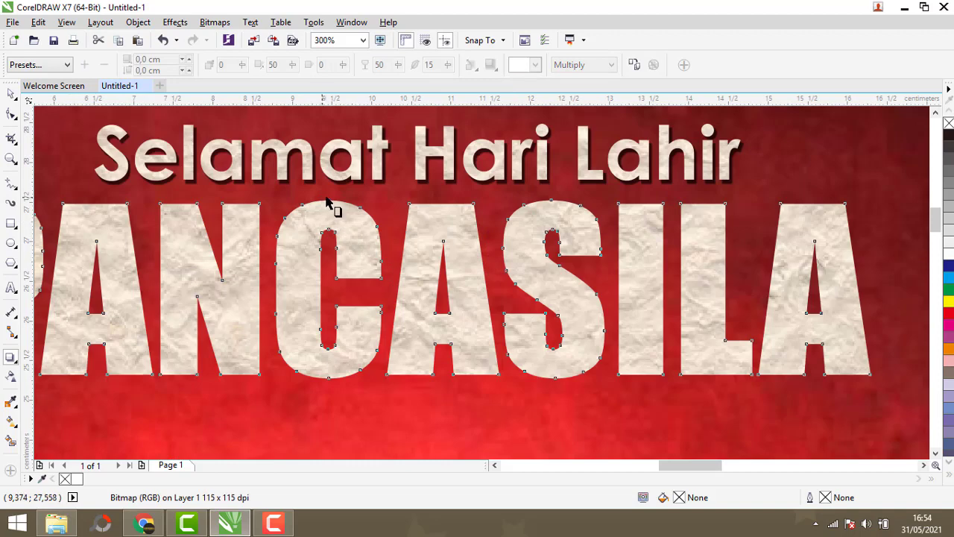
left_click(43, 67)
left_click(42, 87)
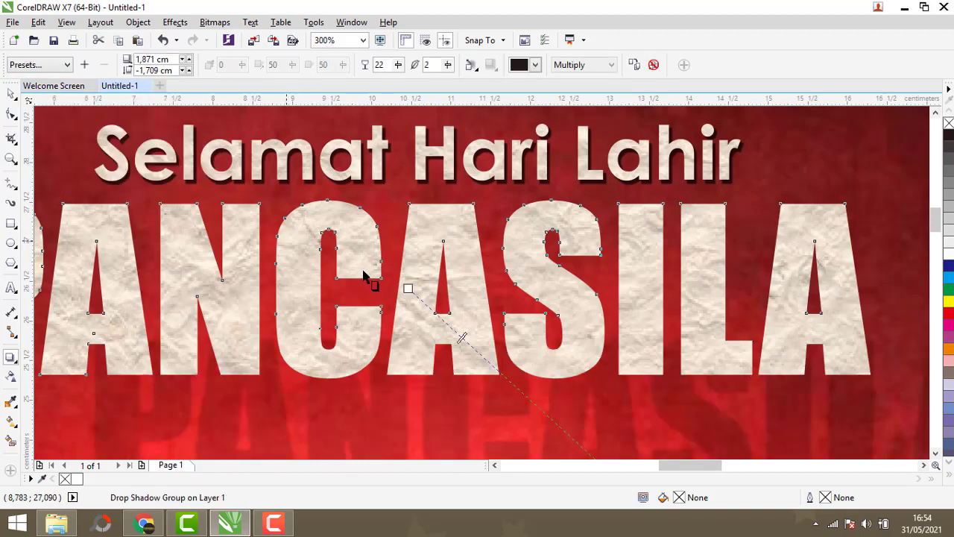
scroll(365, 196, "down", 1)
left_click_drag(412, 265, 430, 291)
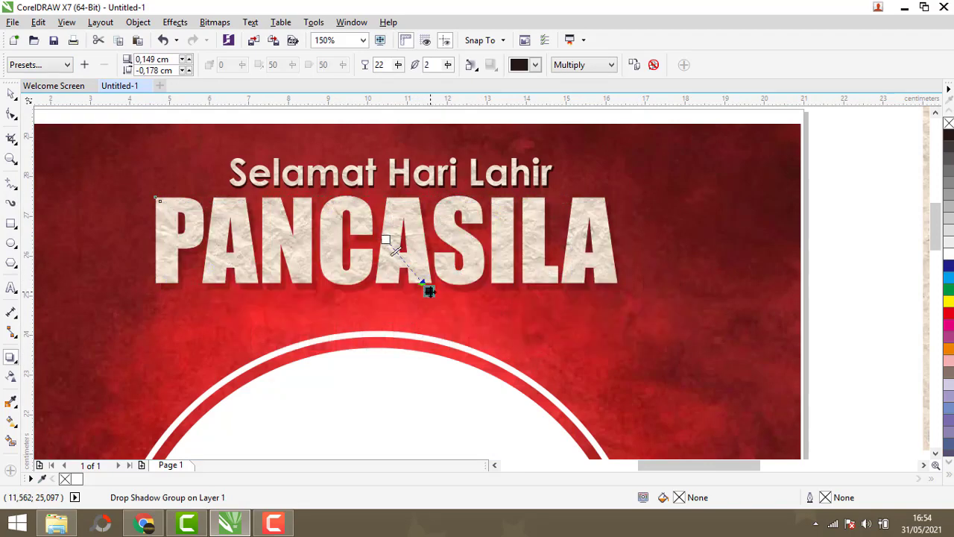
type("7")
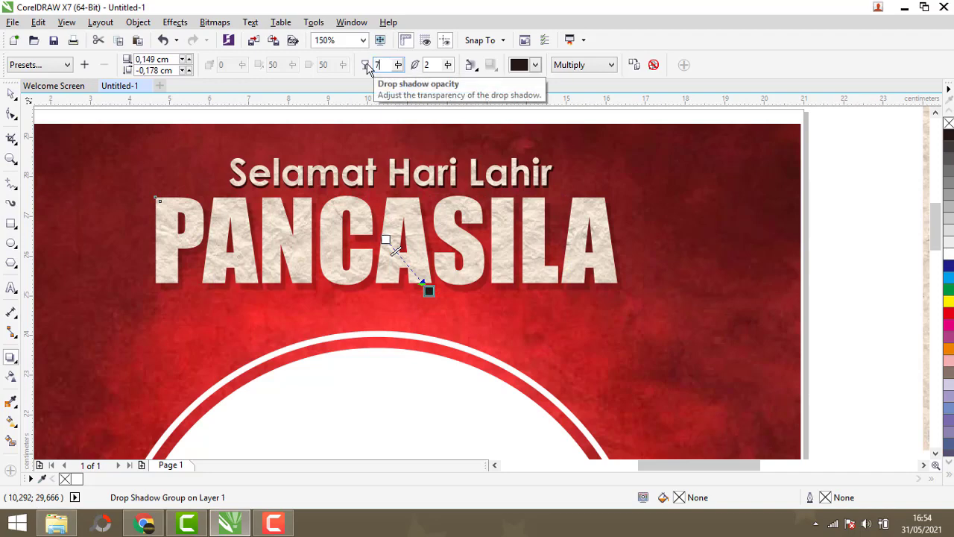
type("7")
key("Return")
- Delete the leftover paper texture beside the page
scroll(426, 287, "up", 3)
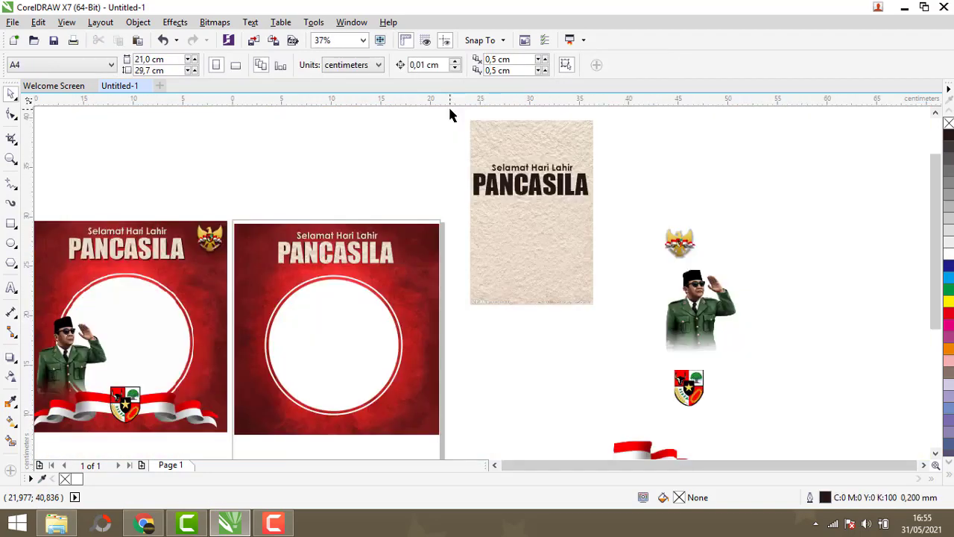
left_click_drag(450, 110, 625, 345)
key("Delete")
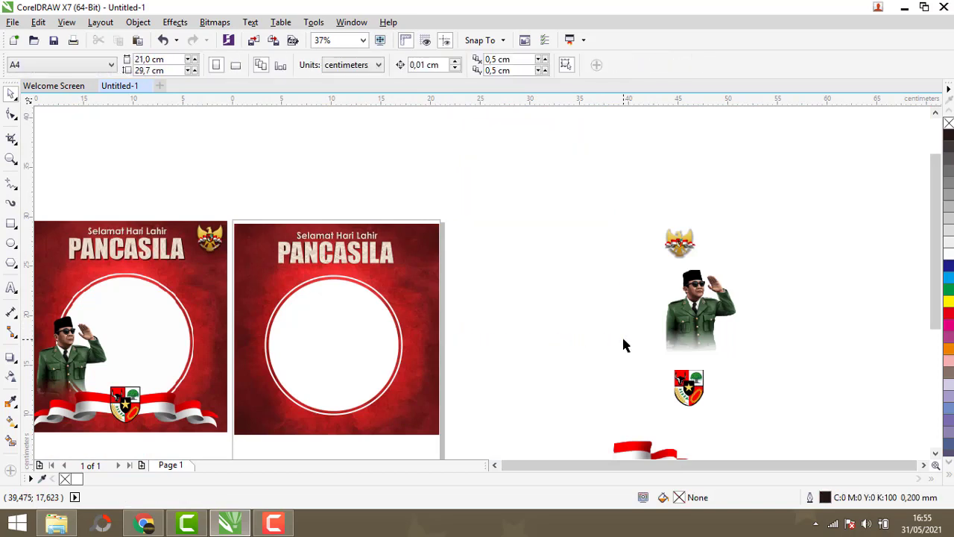
- Move the Garuda emblem to the new frame's top-right corner and nudge it three steps up and right
left_click(674, 253)
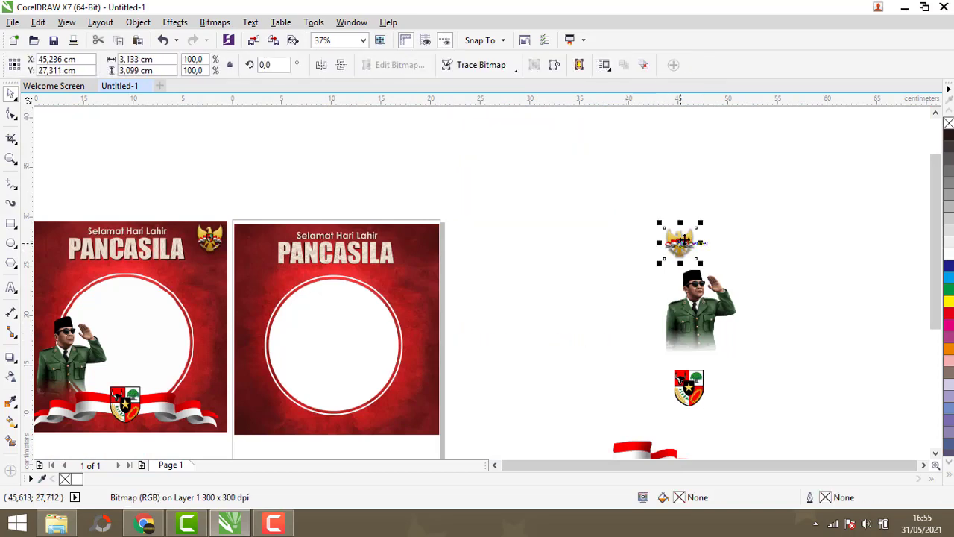
left_click_drag(674, 253, 419, 243)
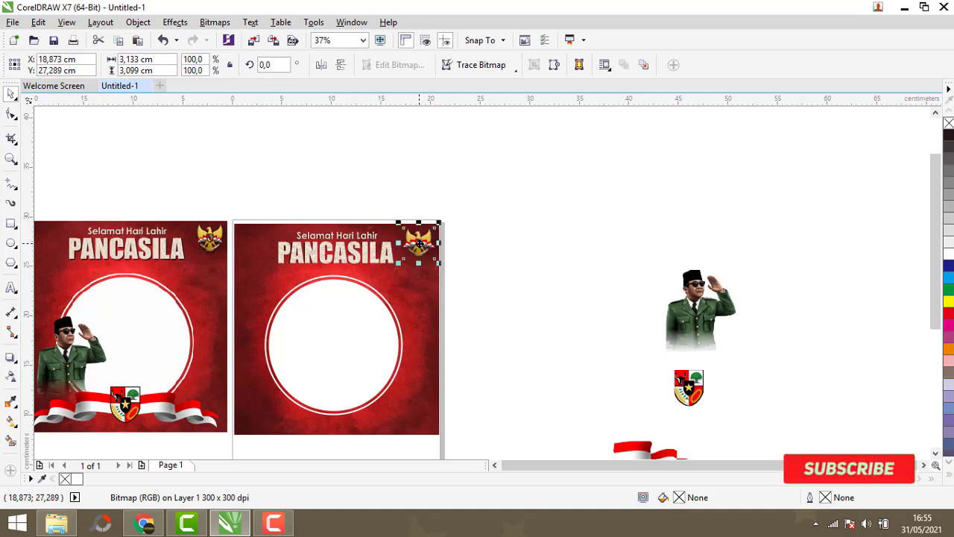
scroll(447, 272, "up", 2)
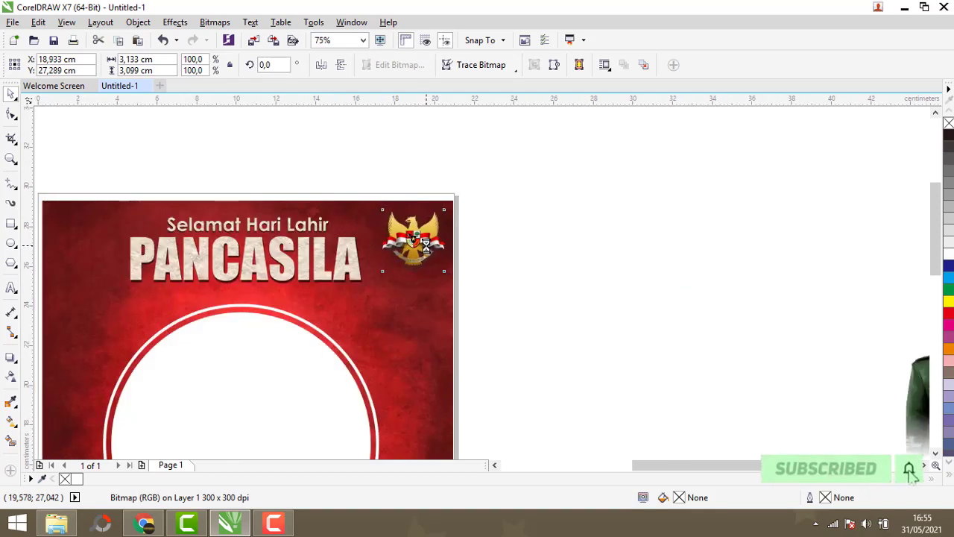
key("Up")
key("Up")
key("Up")
key("Up")
key("Up")
key("Up")
key("Up")
key("Up")
key("Up")
key("Up")
key("Right")
key("Right")
key("Right")
key("Right")
key("Right")
key("Right")
key("Right")
key("Right")
key("Right")
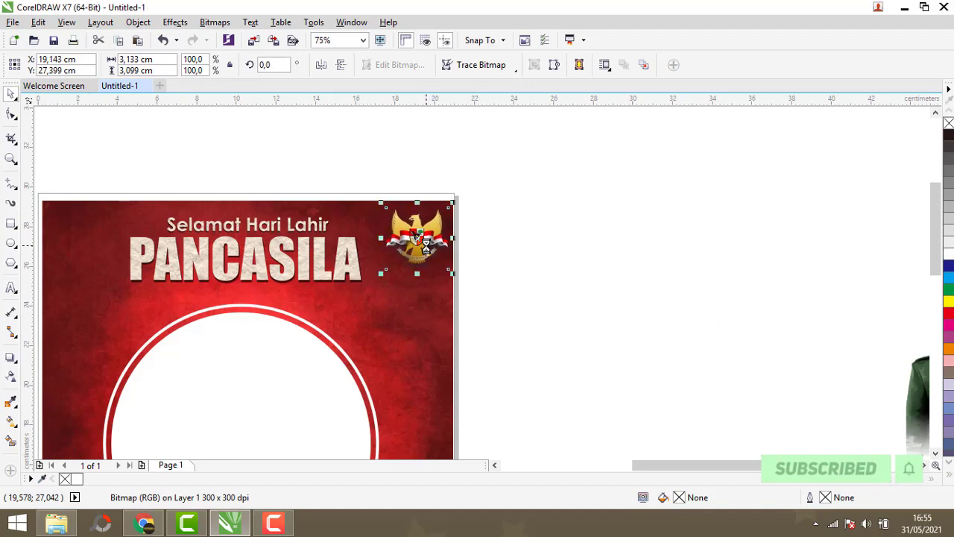
- Move the red-white ribbon and the Pancasila shield from beside the page onto the bottom of the new frame
scroll(430, 192, "down", 2)
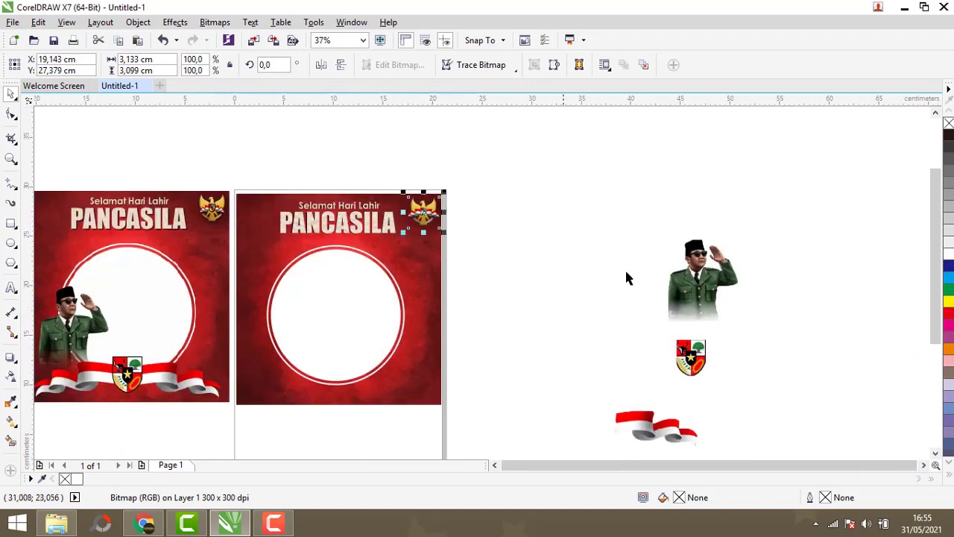
left_click(704, 287)
scroll(567, 260, "down", 2)
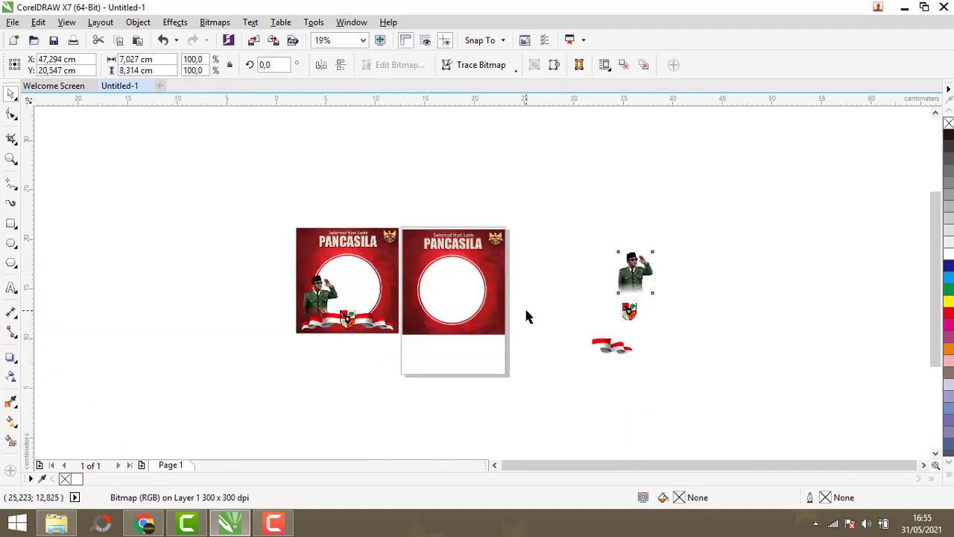
scroll(529, 313, "up", 2)
left_click_drag(690, 388, 430, 333)
left_click_drag(732, 312, 377, 333)
scroll(377, 333, "up", 3)
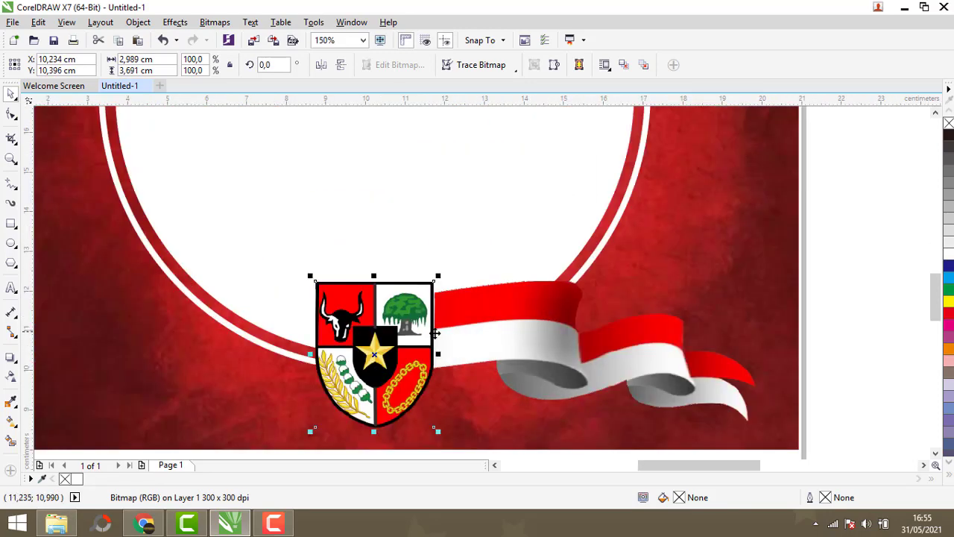
- Duplicate the ribbon to the left of the shield and mirror the copy horizontally
scroll(417, 313, "down", 2)
scroll(457, 288, "down", 1)
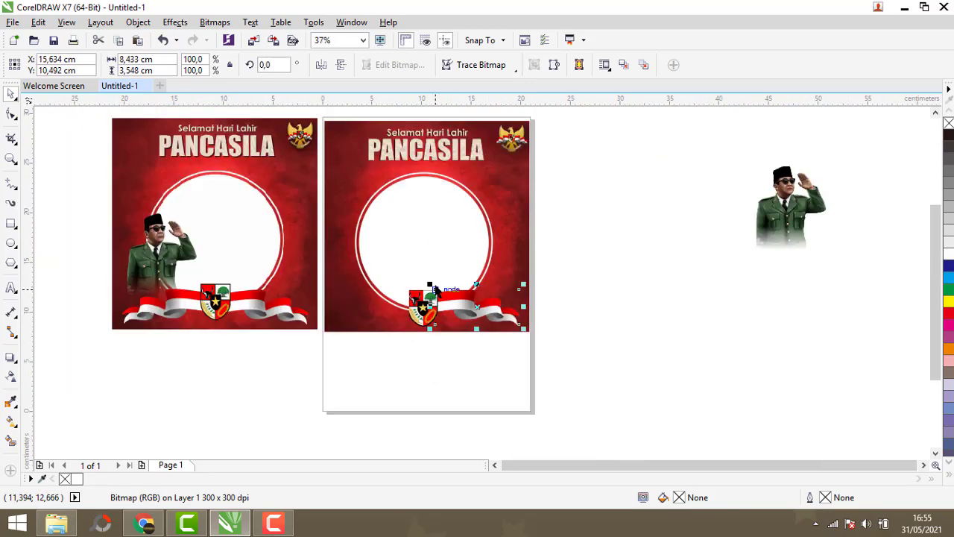
scroll(437, 291, "up", 1)
left_click_drag(515, 330, 314, 330)
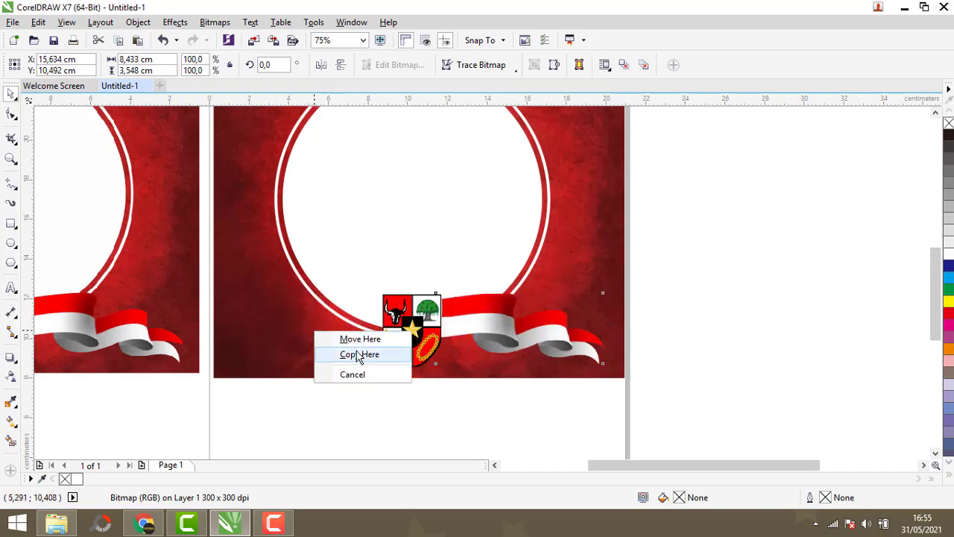
left_click(359, 354)
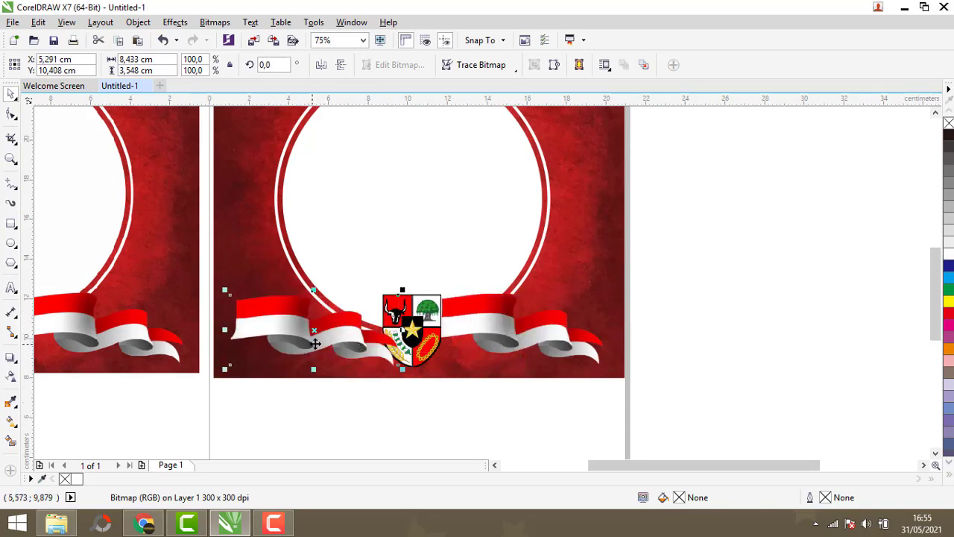
left_click(320, 66)
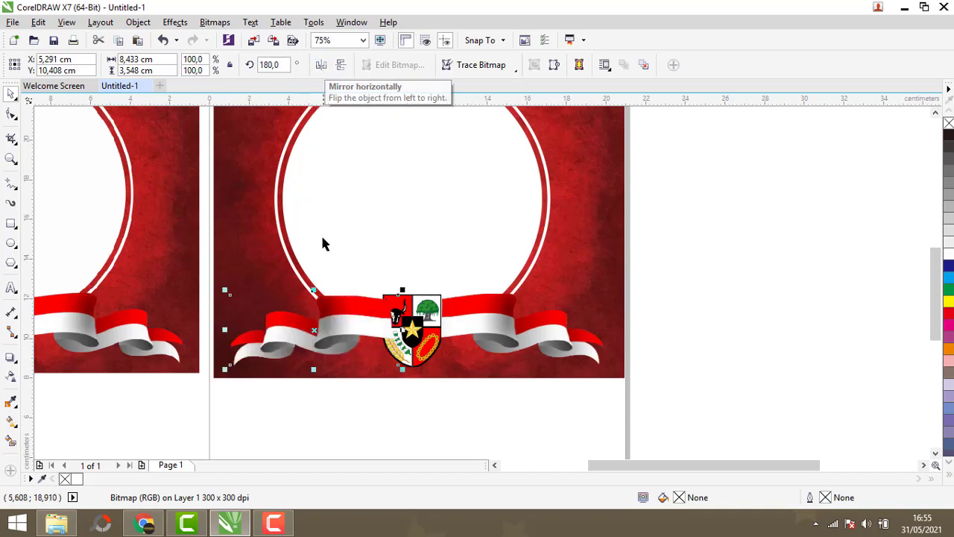
- Bring the Pancasila shield in front of the ribbons
left_click(376, 409)
left_click(415, 343)
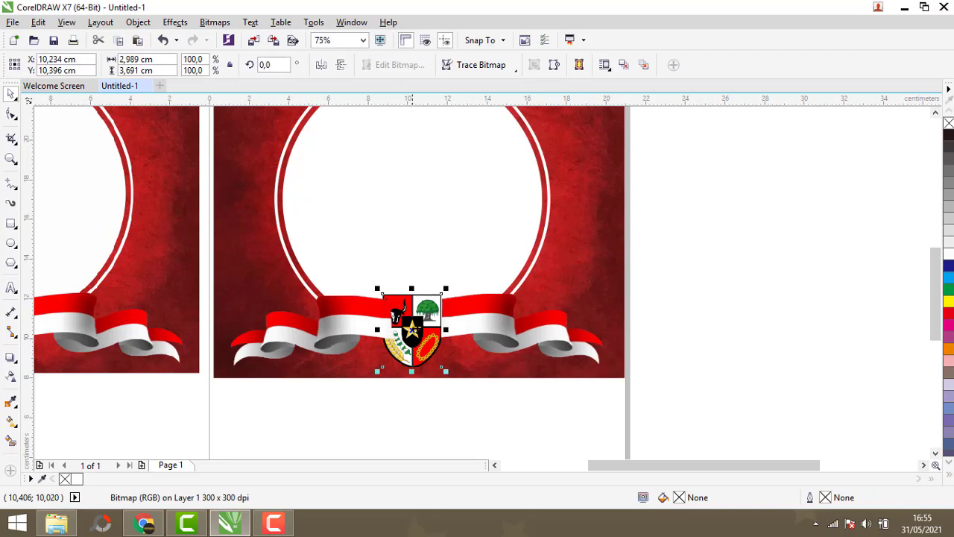
scroll(422, 356, "up", 2)
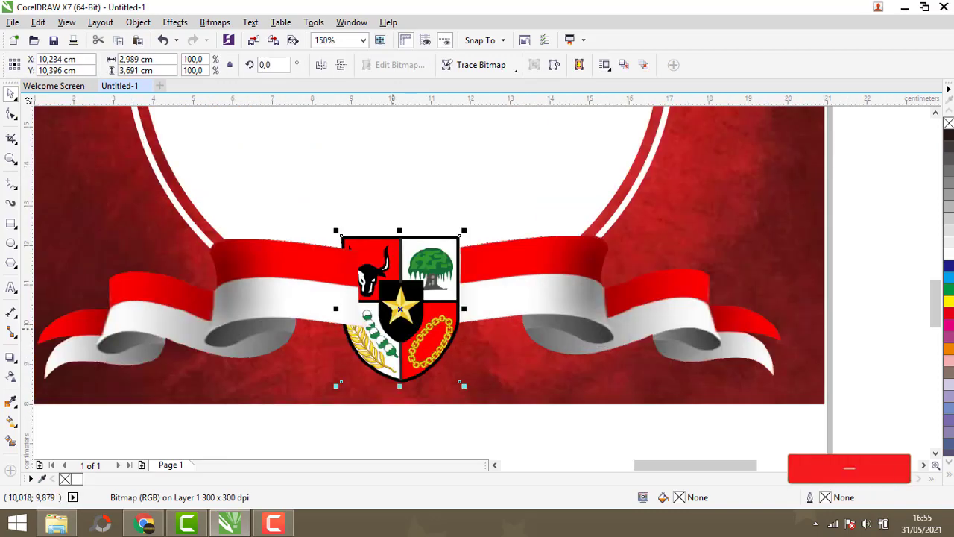
left_click(145, 23)
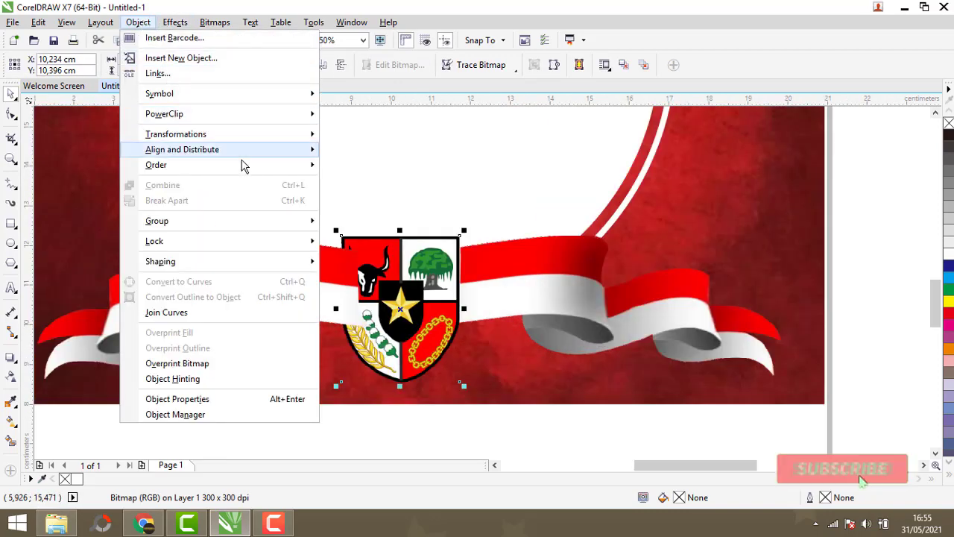
mouse_move(271, 167)
left_click(376, 201)
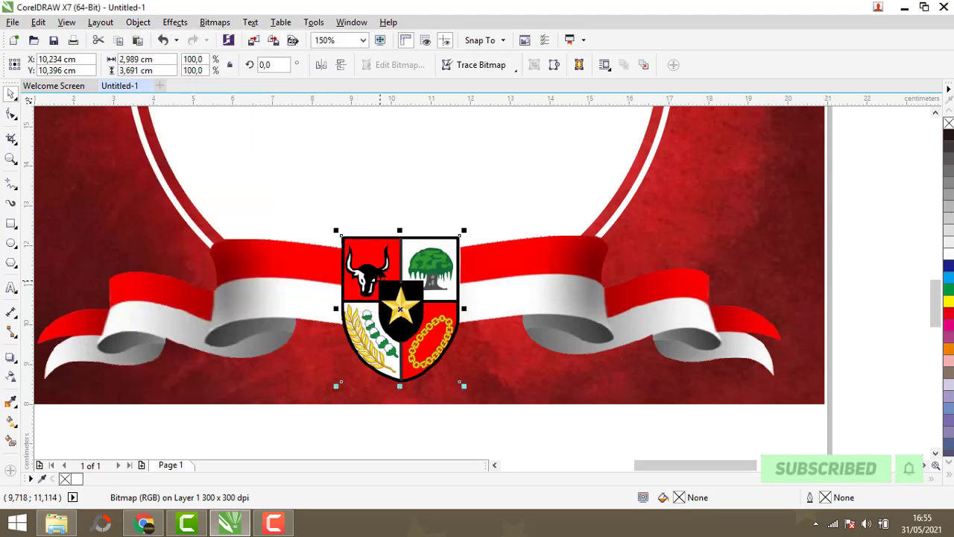
- Nudge the right-hand ribbon three steps down
scroll(418, 383, "down", 2)
left_click(448, 372)
left_click(479, 293)
key("Down")
key("Down")
key("Down")
key("Down")
key("Down")
key("Down")
key("Down")
key("Down")
key("Down")
key("Down")
key("Down")
key("Down")
key("Down")
key("Down")
key("Down")
key("Down")
key("Down")
key("Down")
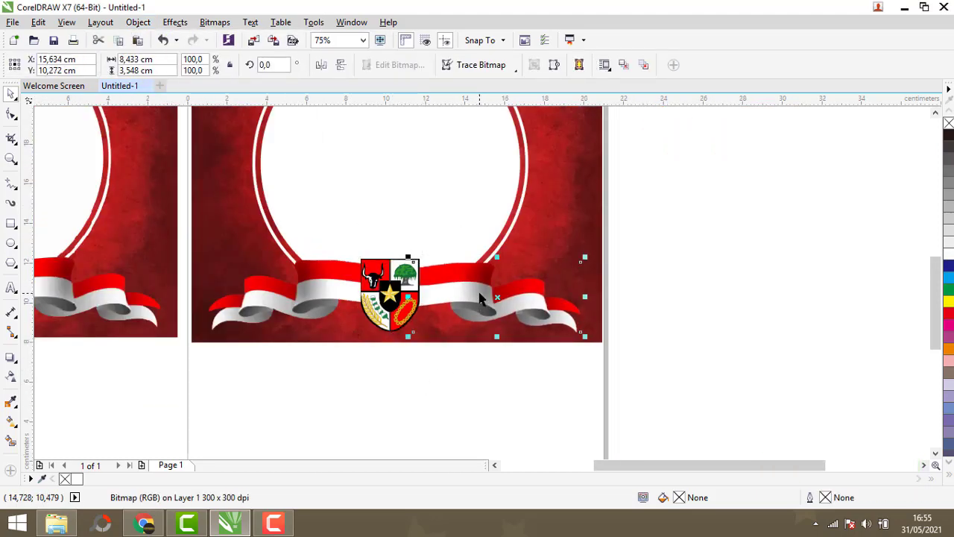
- Nudge the right-hand ribbon three steps left and two steps down
left_click(337, 298)
left_click(386, 384)
left_click(450, 289)
key("Left")
key("Left")
key("Left")
key("Left")
key("Left")
key("Left")
key("Left")
key("Left")
key("Left")
key("Down")
key("Down")
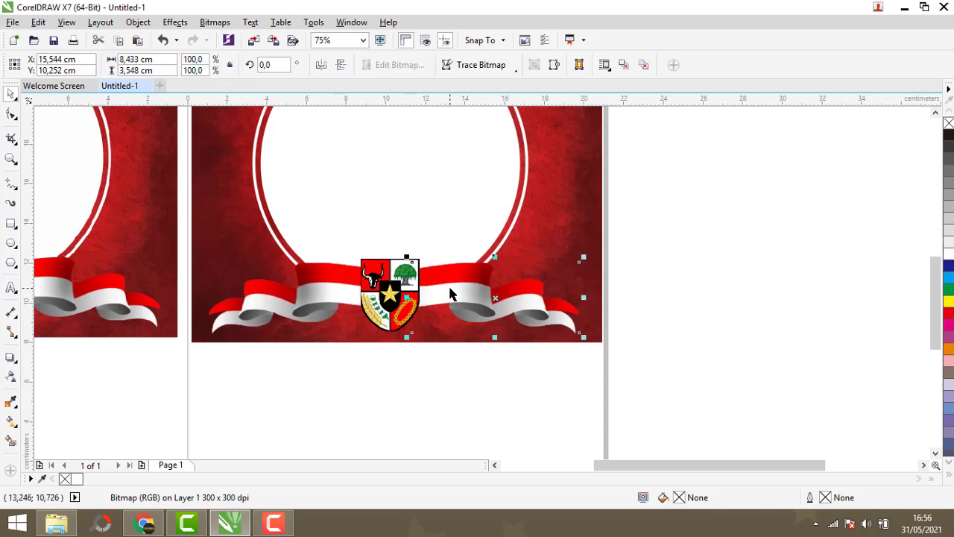
left_click(507, 366)
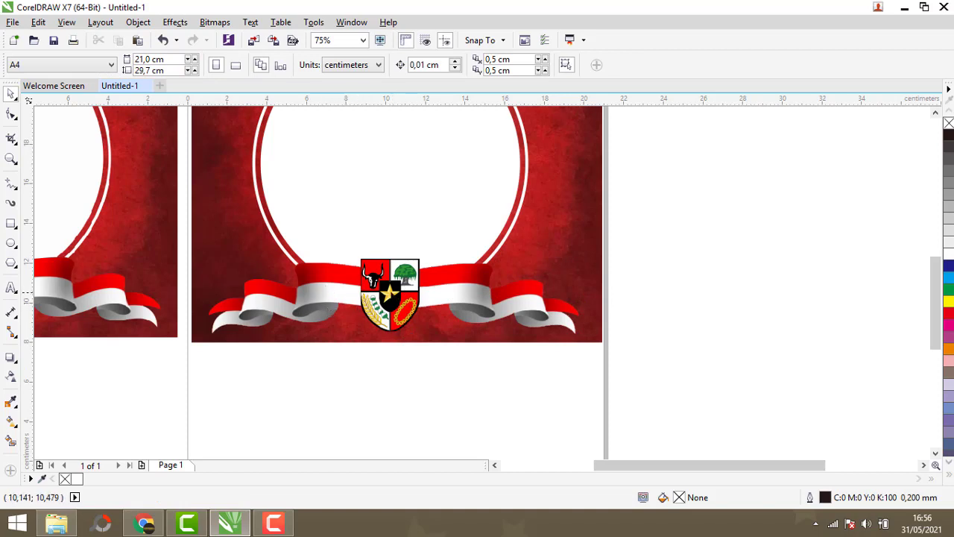
left_click_drag(392, 291, 449, 380)
left_click(164, 40)
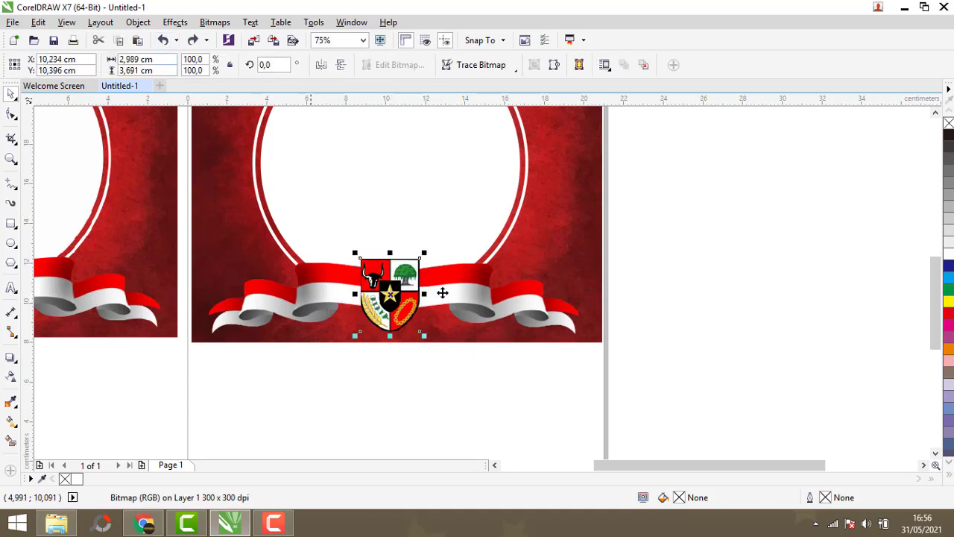
- Group both ribbons with the shield and nudge the group slightly upward
left_click_drag(687, 219, 183, 395)
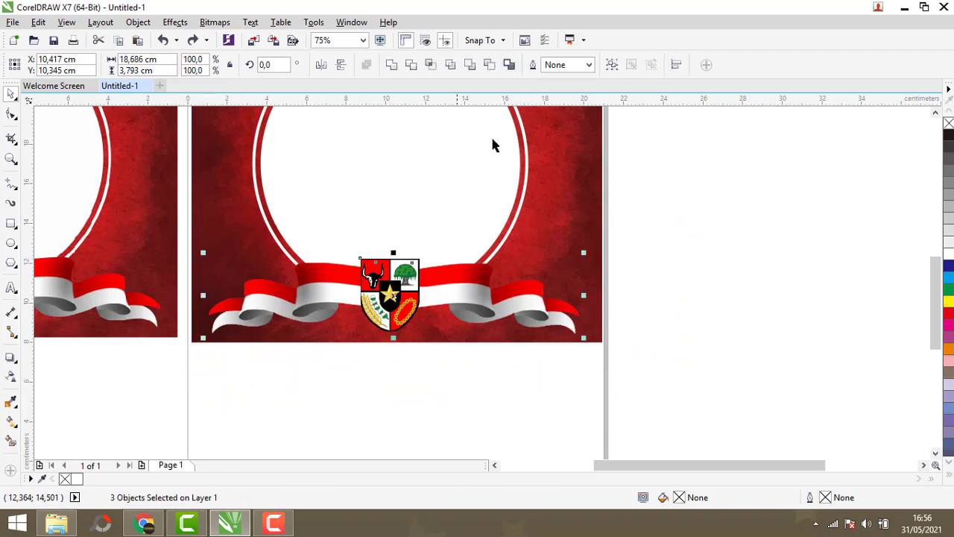
left_click(611, 65)
left_click_drag(390, 295, 392, 290)
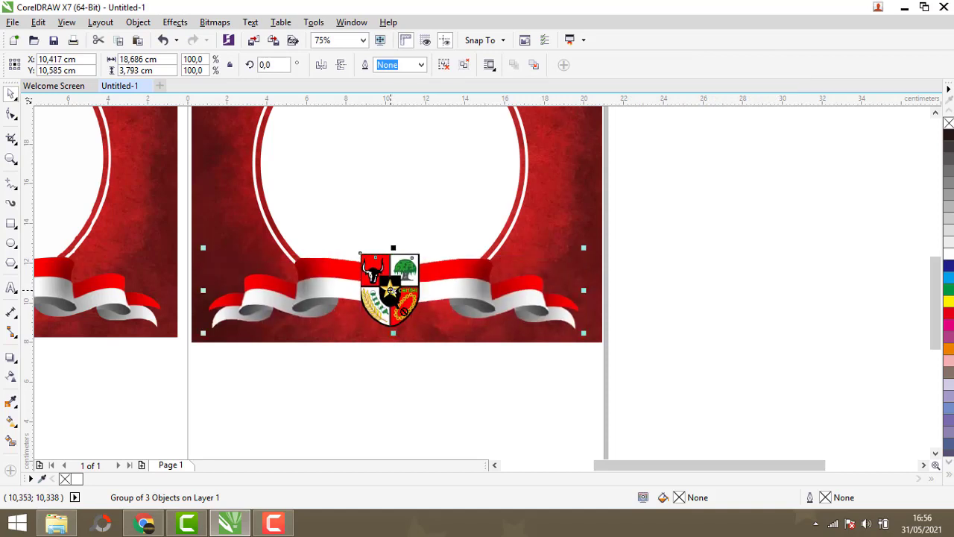
- Add a Flat Bottom Right drop shadow to the ribbon-and-shield group, shorten its offset, and set opacity to 77
left_click(12, 358)
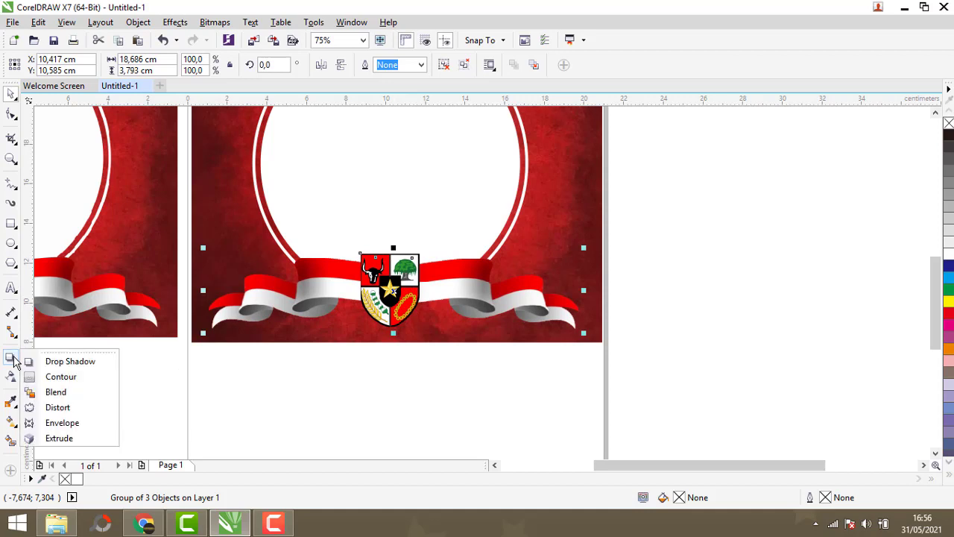
left_click(70, 361)
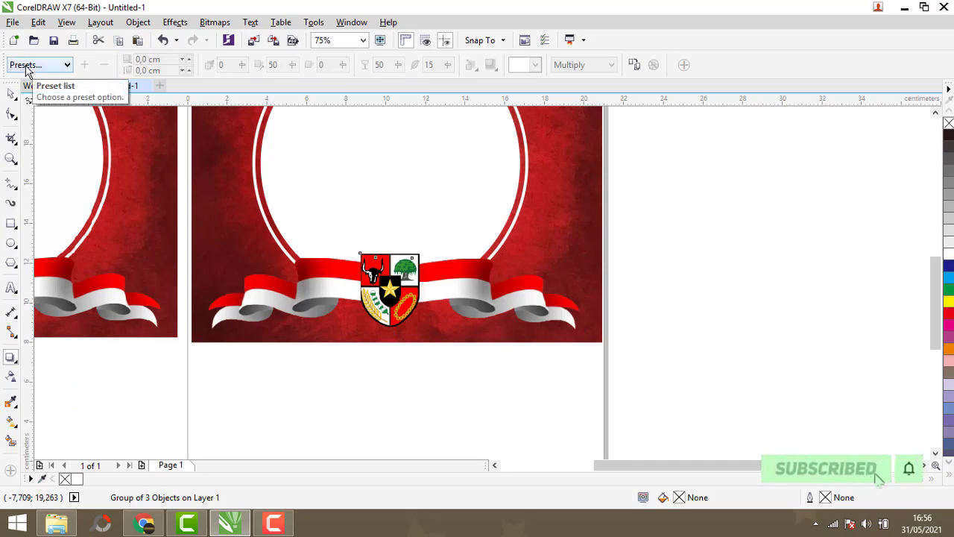
left_click(26, 67)
left_click(35, 90)
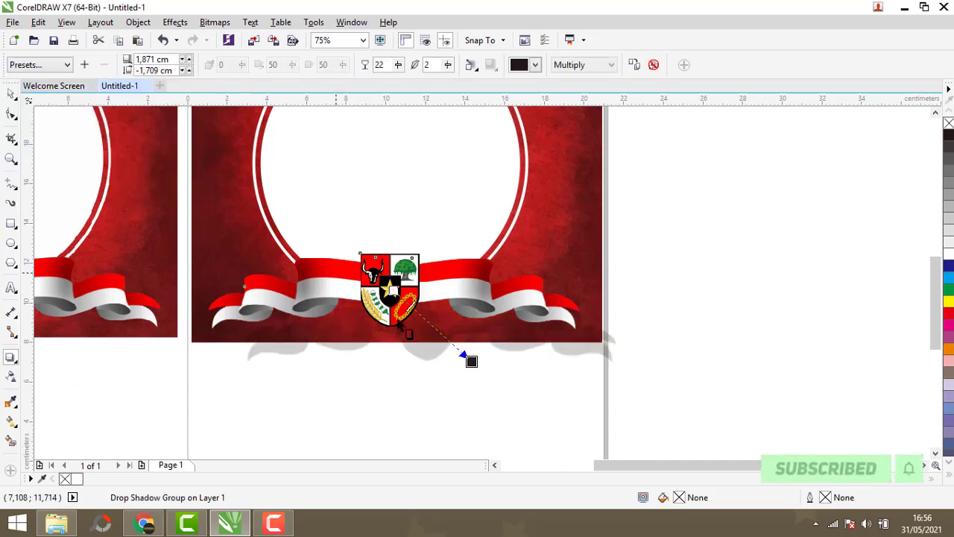
left_click_drag(468, 358, 439, 329)
scroll(440, 336, "up", 2)
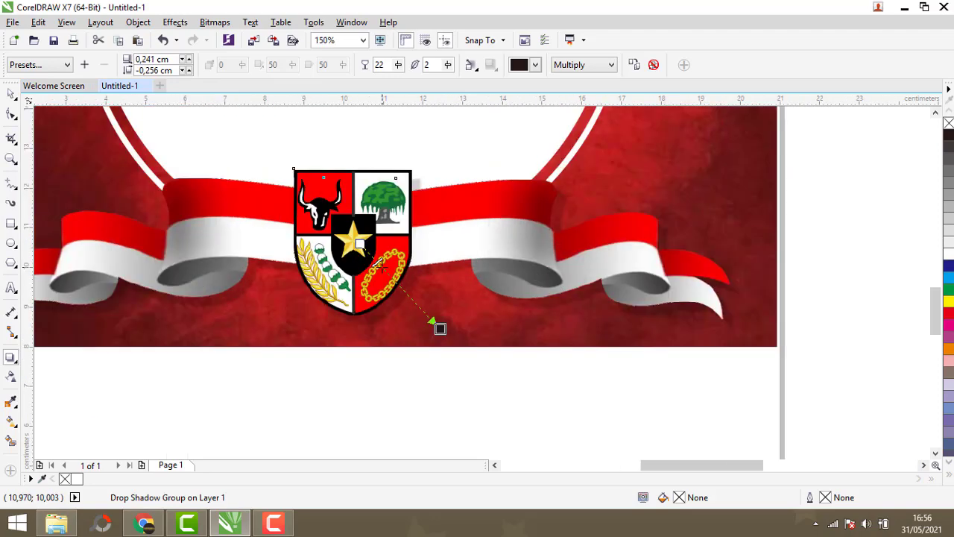
left_click_drag(388, 66, 377, 66)
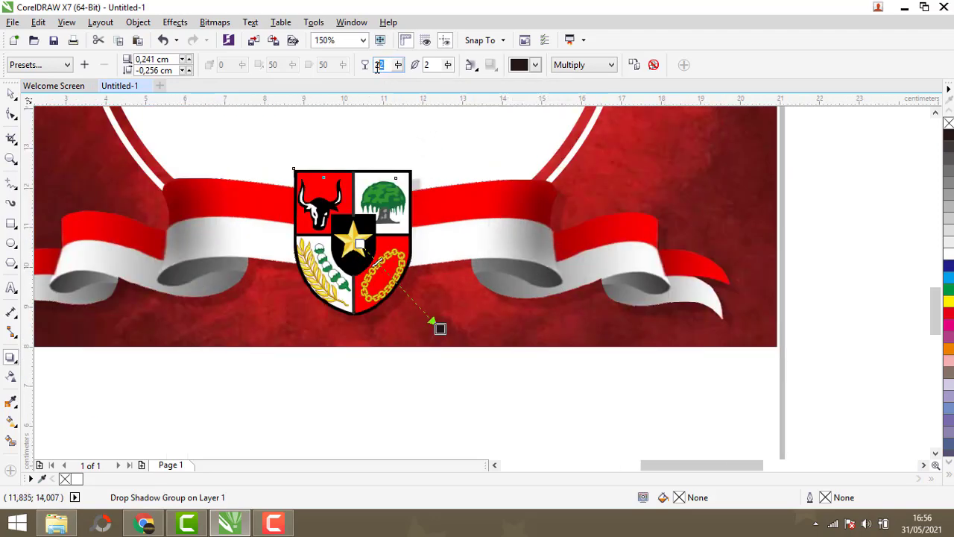
key("Return")
scroll(216, 344, "down", 1)
scroll(193, 328, "up", 1)
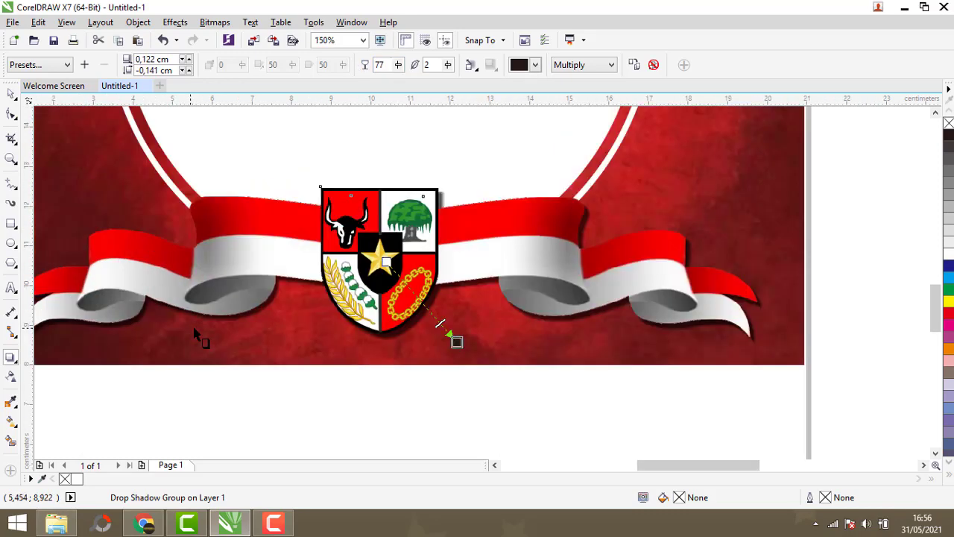
scroll(194, 334, "down", 1)
left_click(12, 98)
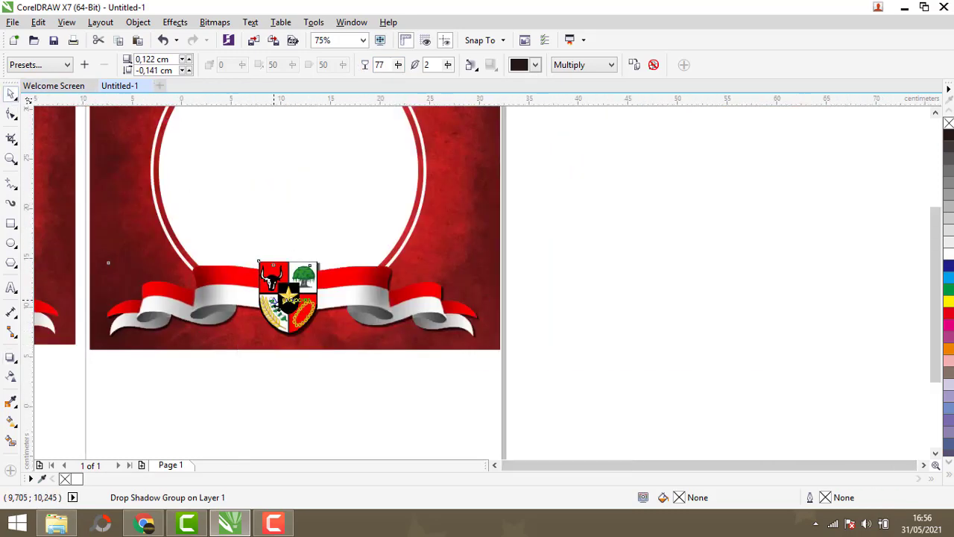
- Move the saluting figure onto the frame's lower-left corner behind the ribbon
scroll(263, 270, "down", 2)
scroll(254, 269, "up", 1)
left_click(667, 246)
left_click_drag(667, 246, 239, 308)
scroll(239, 308, "up", 3)
scroll(293, 282, "down", 3)
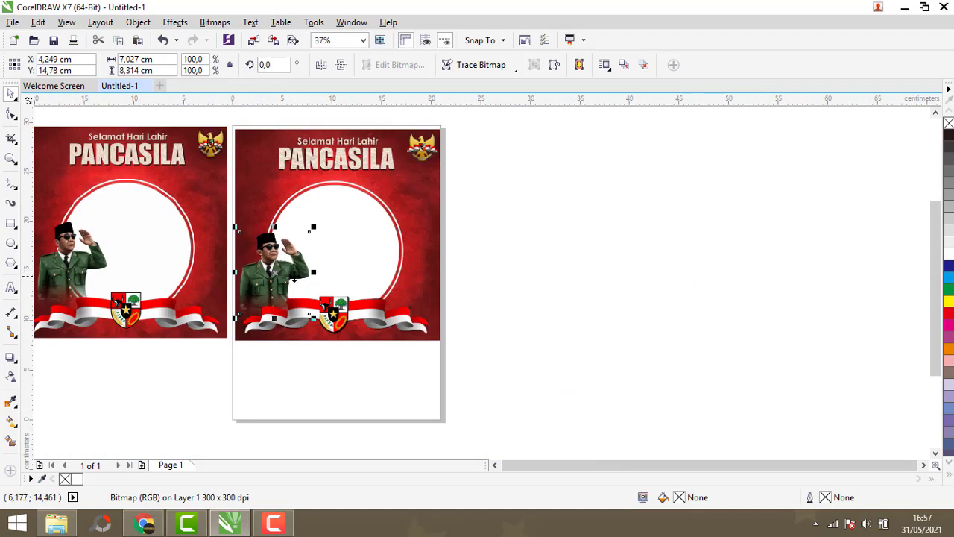
- Delete the original sample design beside the page
left_click(193, 191)
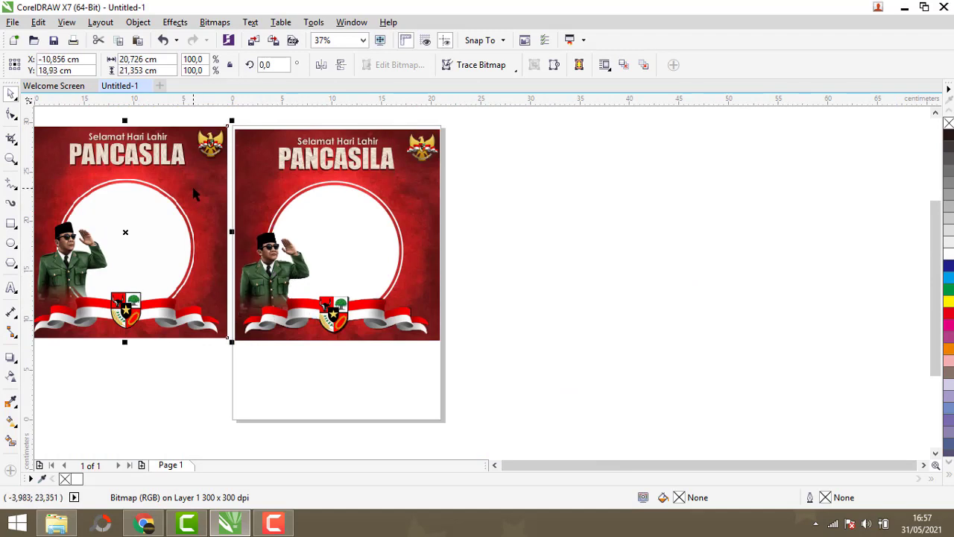
key("Delete")
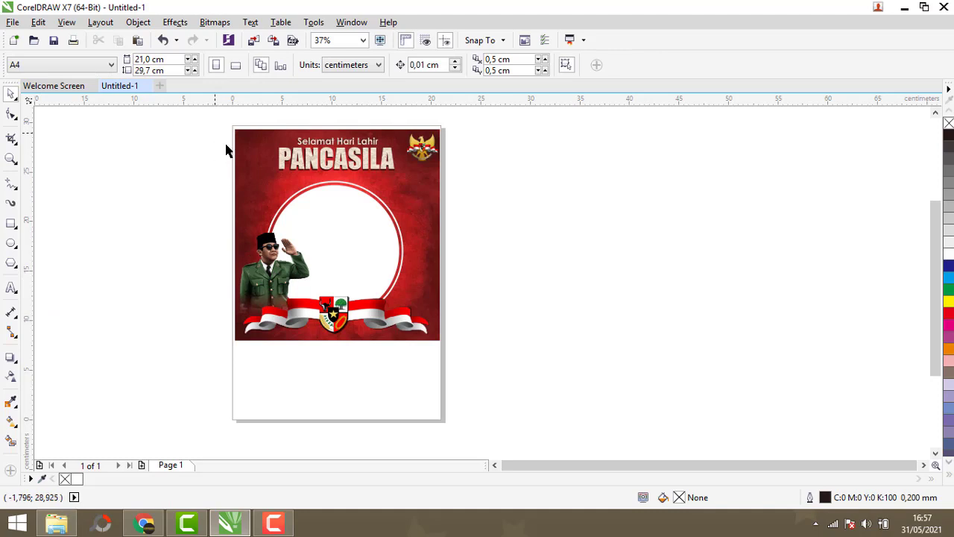
scroll(284, 313, "up", 1)
scroll(284, 313, "down", 1)
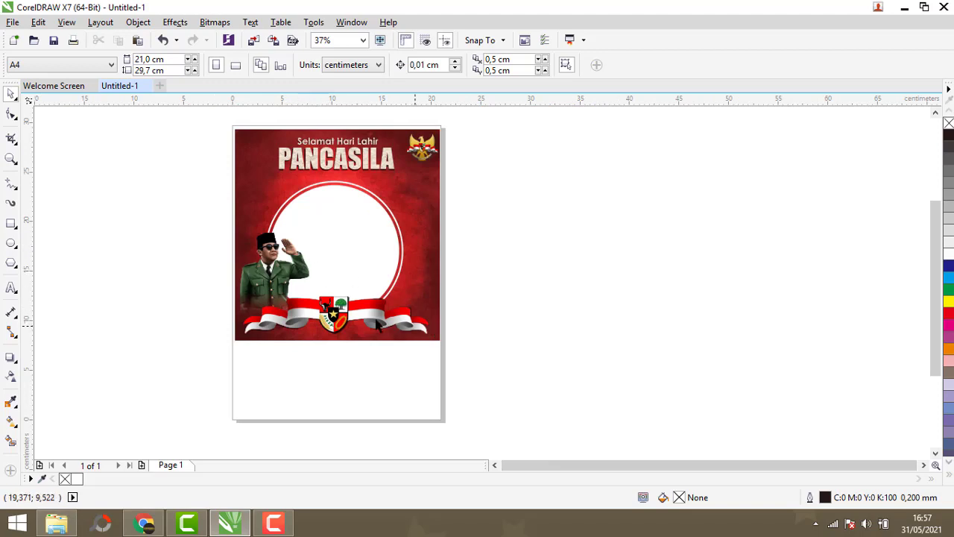
- Export the design as a PNG named DICOBA1 in Documents
scroll(340, 306, "up", 1)
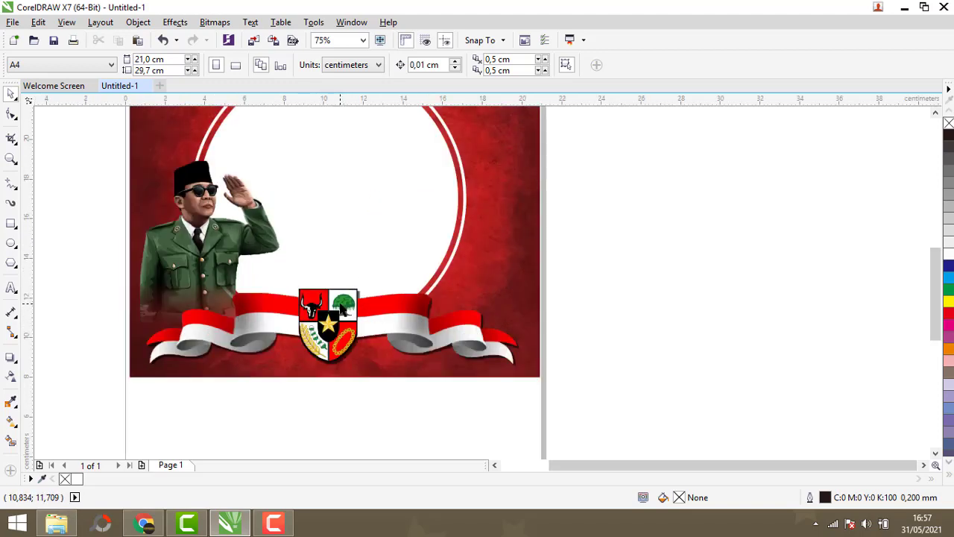
left_click(13, 22)
left_click(33, 253)
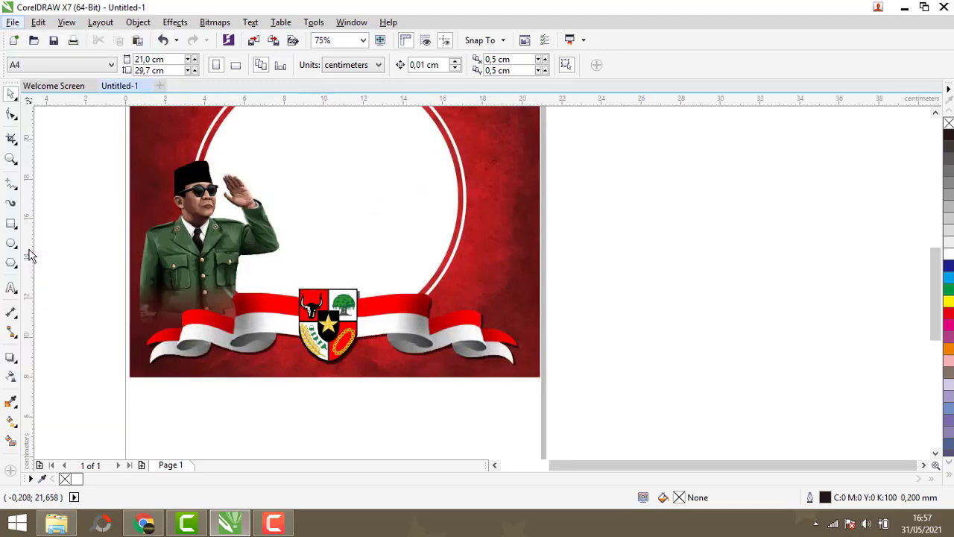
left_click(308, 170)
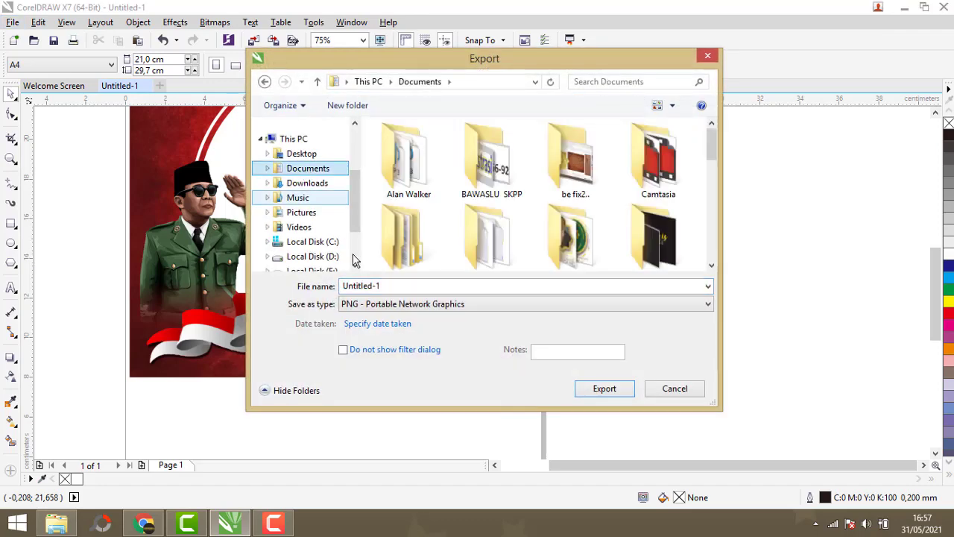
left_click(388, 286)
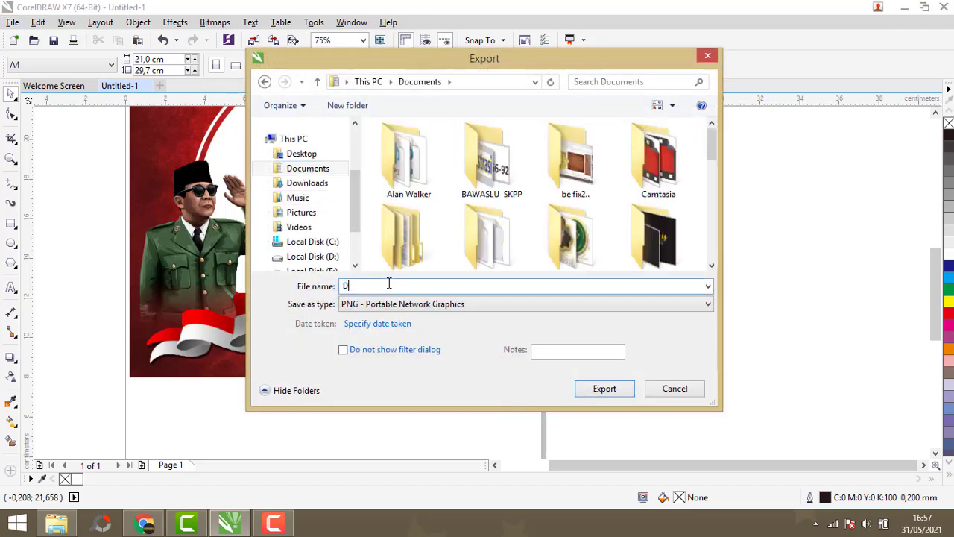
type("DICOBA1")
key("Return")
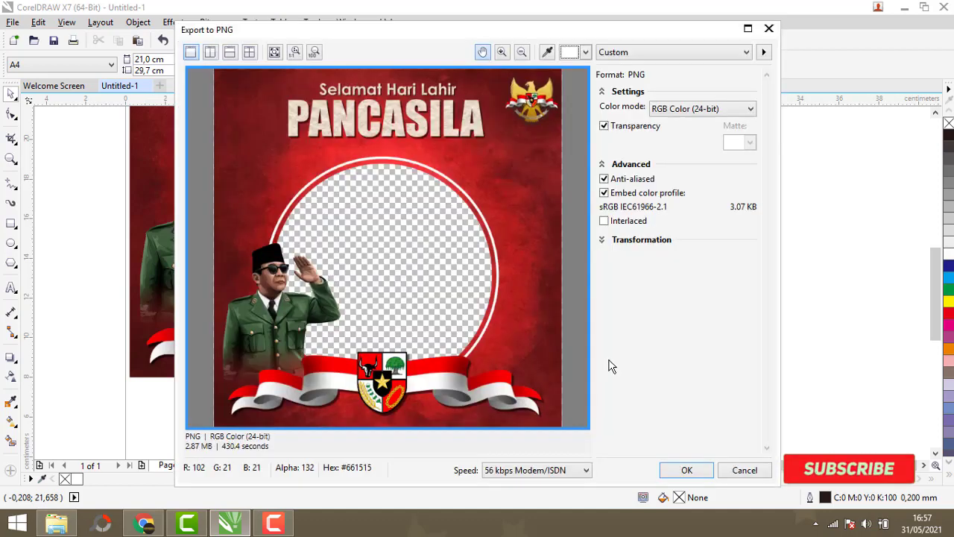
left_click(686, 470)
- Open the Documents folder in File Explorer to check the exported image
left_click(56, 524)
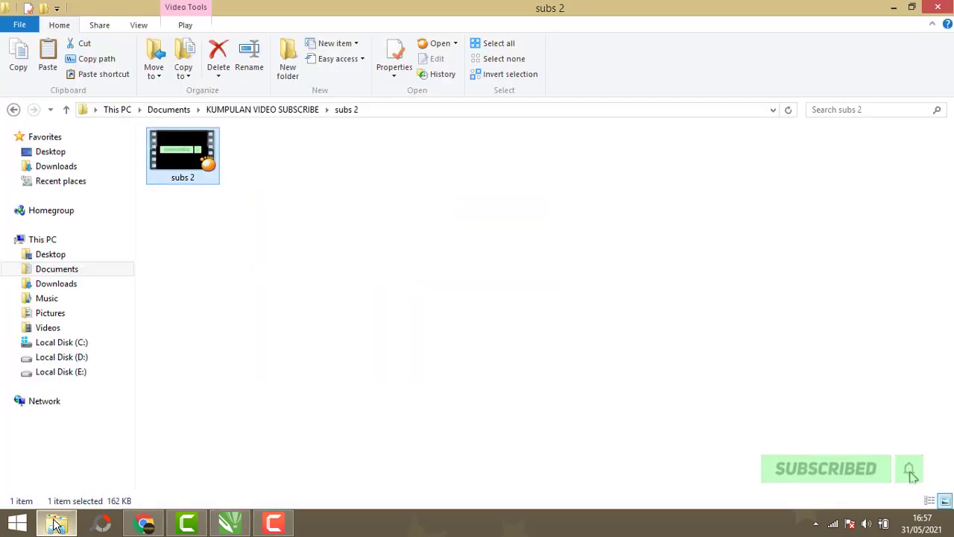
left_click(53, 269)
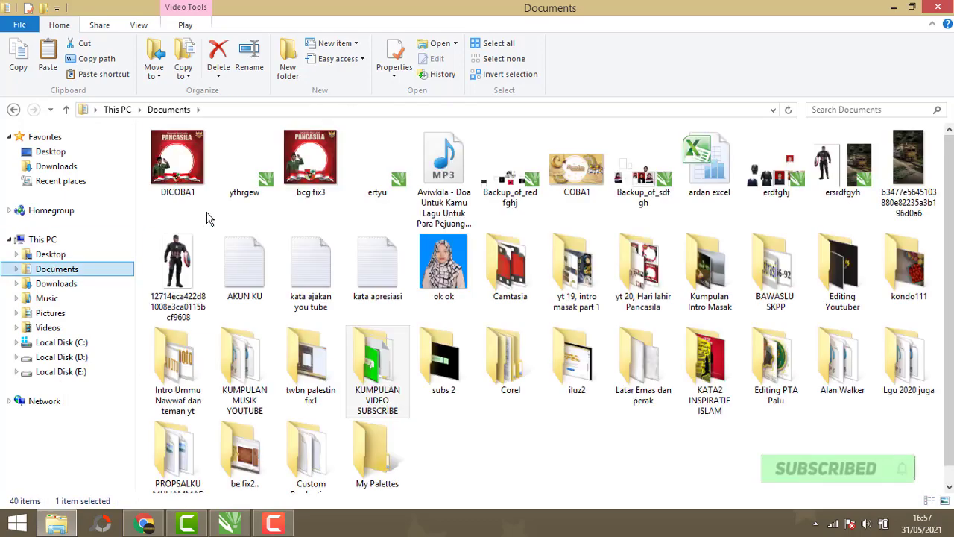